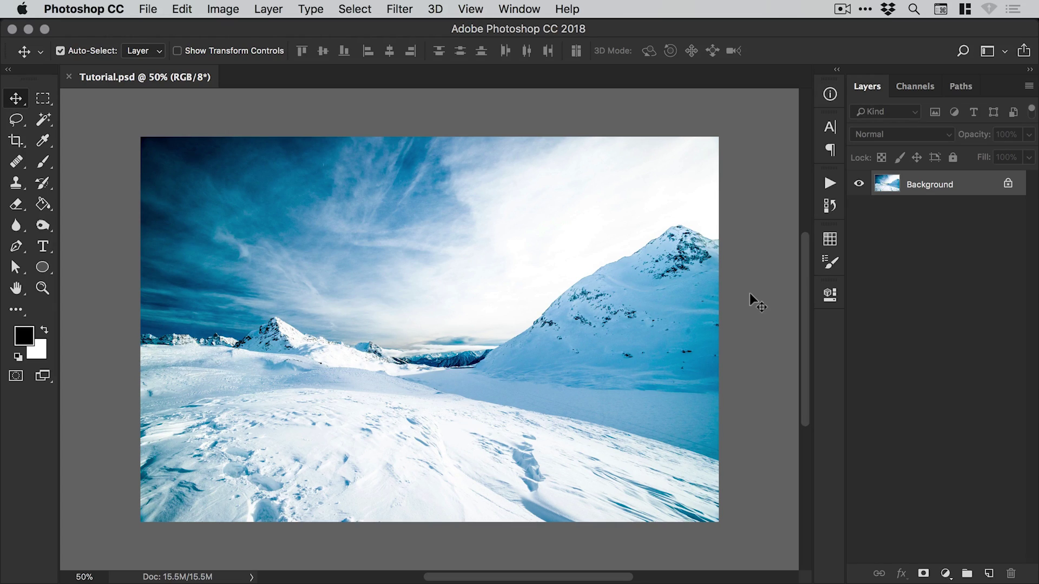
- Create Untitled-1, a blank 1000 × 1000 px canvas with resolution set to 300 pixels/inch
left_click(148, 10)
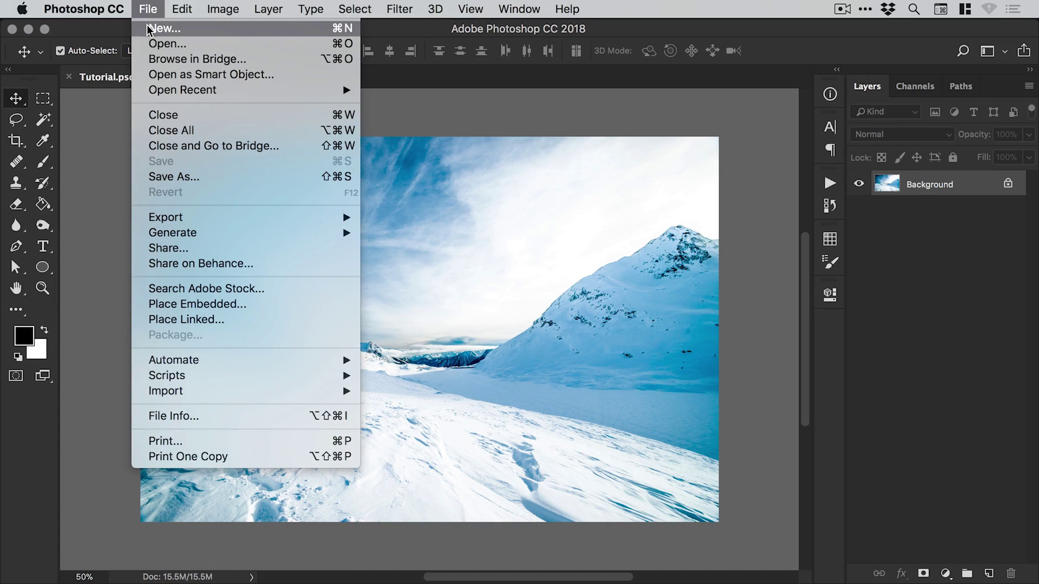
left_click(146, 28)
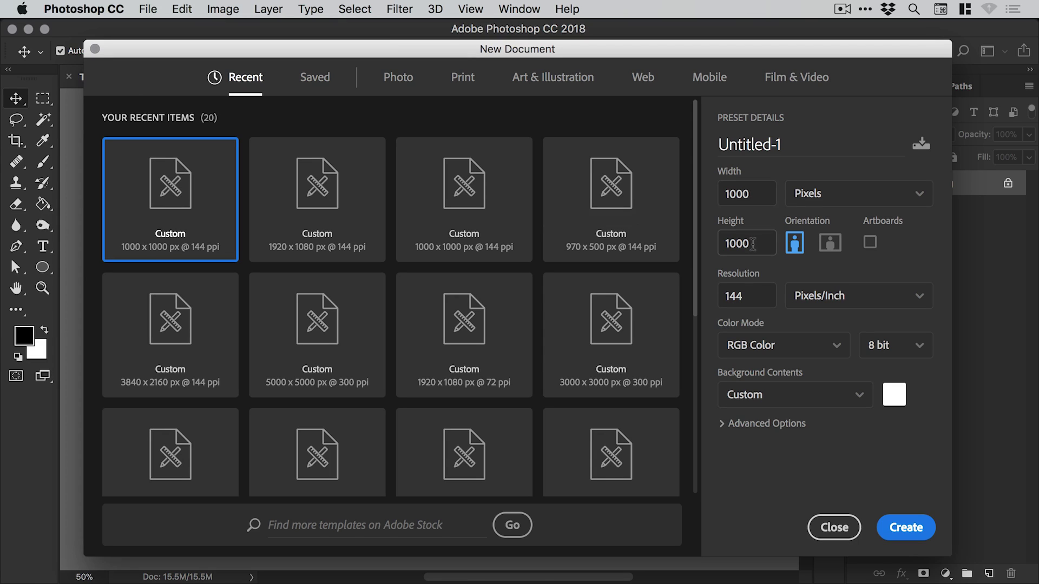
double_click(751, 290)
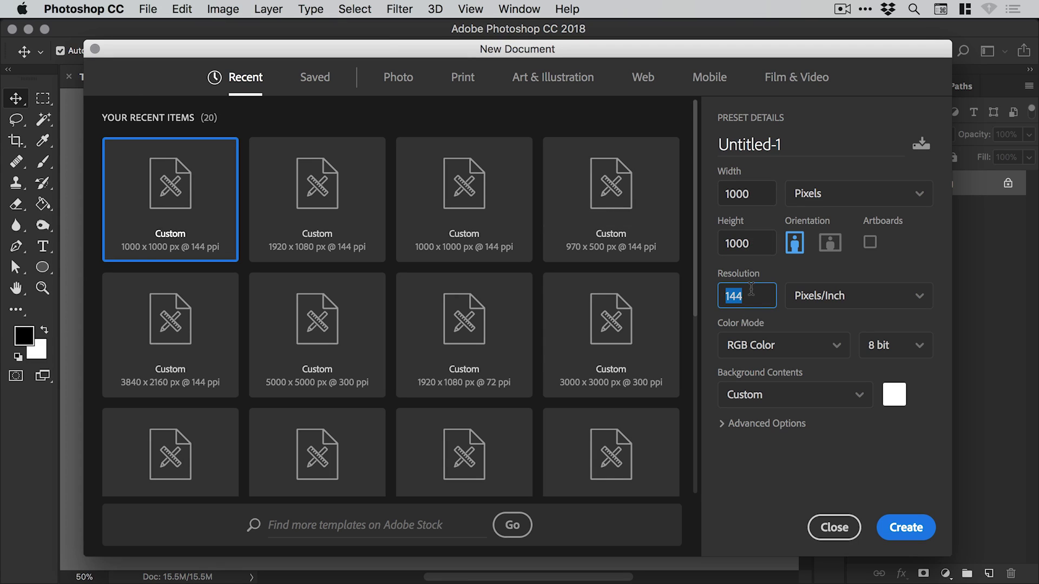
type("300")
left_click(907, 528)
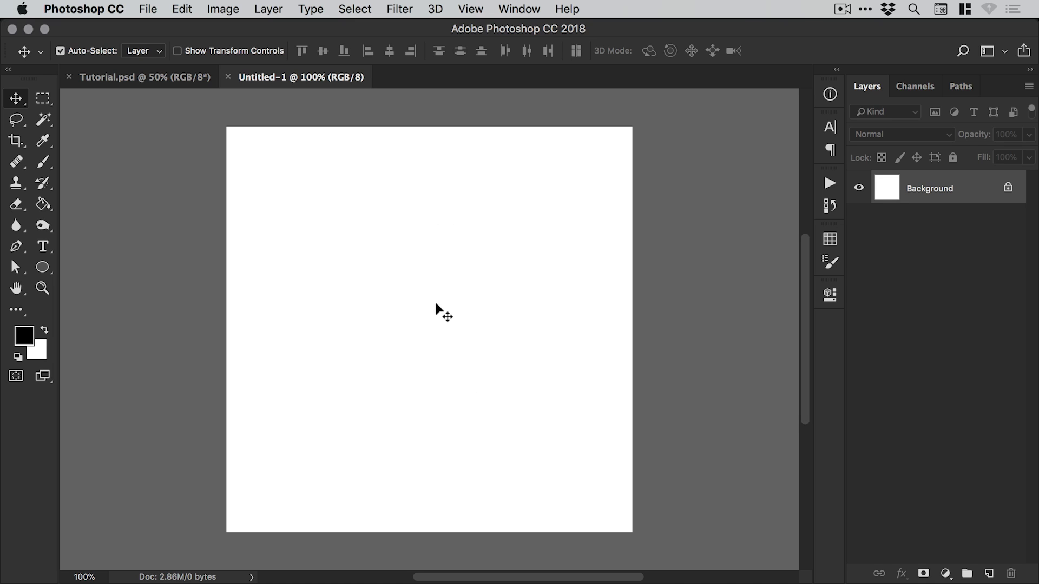
- Add Layer 1 and set the Brush tool to a 60 px round tip at 100% hardness
left_click(988, 573)
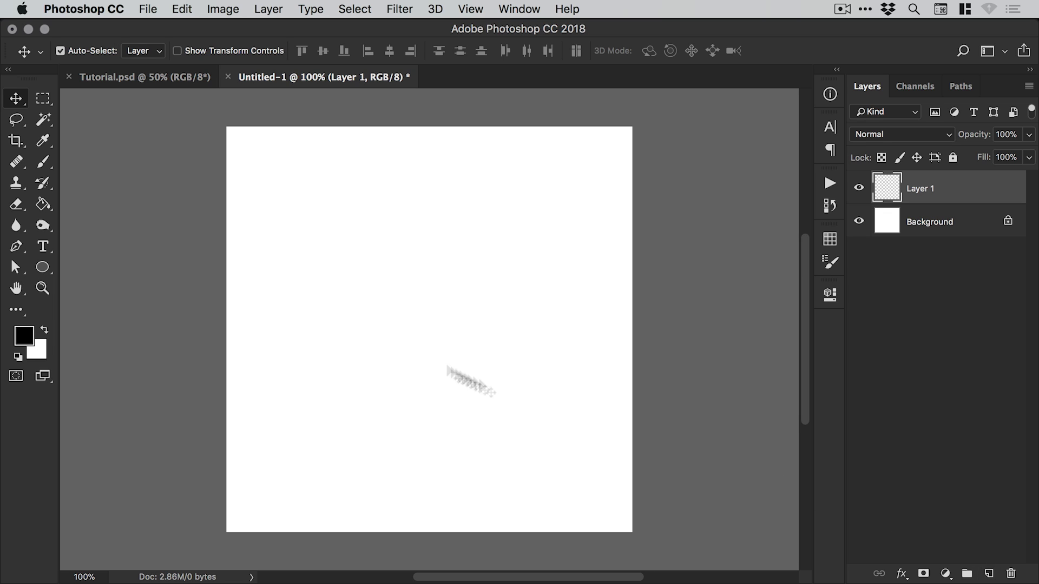
left_click(44, 163)
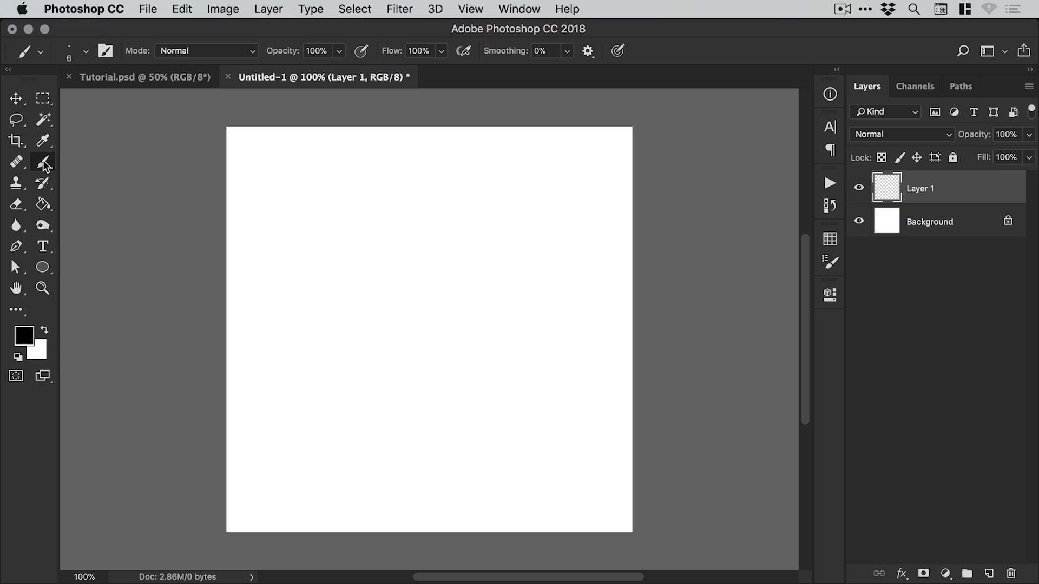
left_click(86, 51)
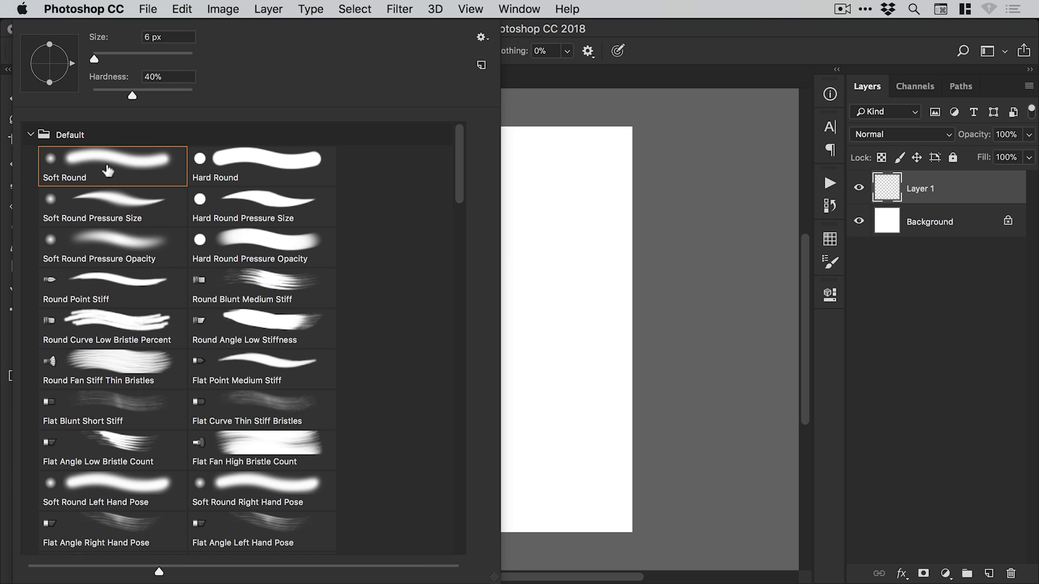
left_click(262, 172)
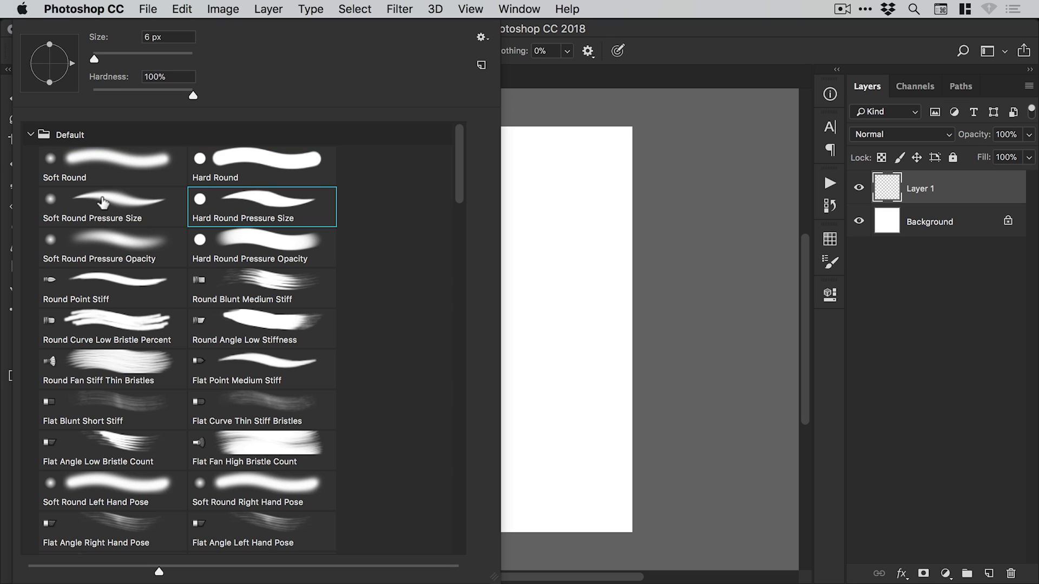
left_click(108, 161)
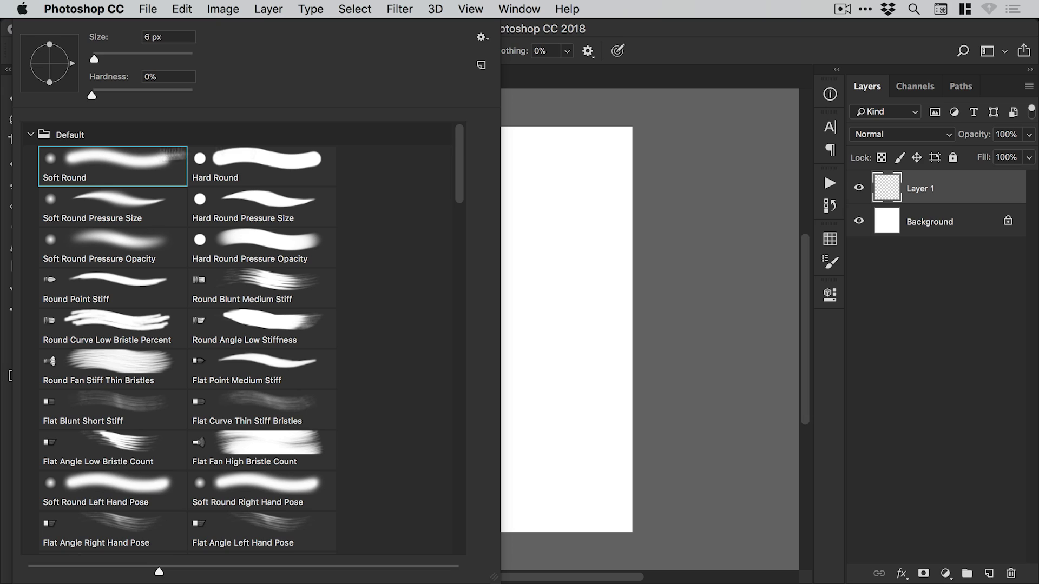
mouse_move(117, 53)
left_mouse_down()
mouse_move(152, 53)
mouse_move(138, 53)
left_mouse_up()
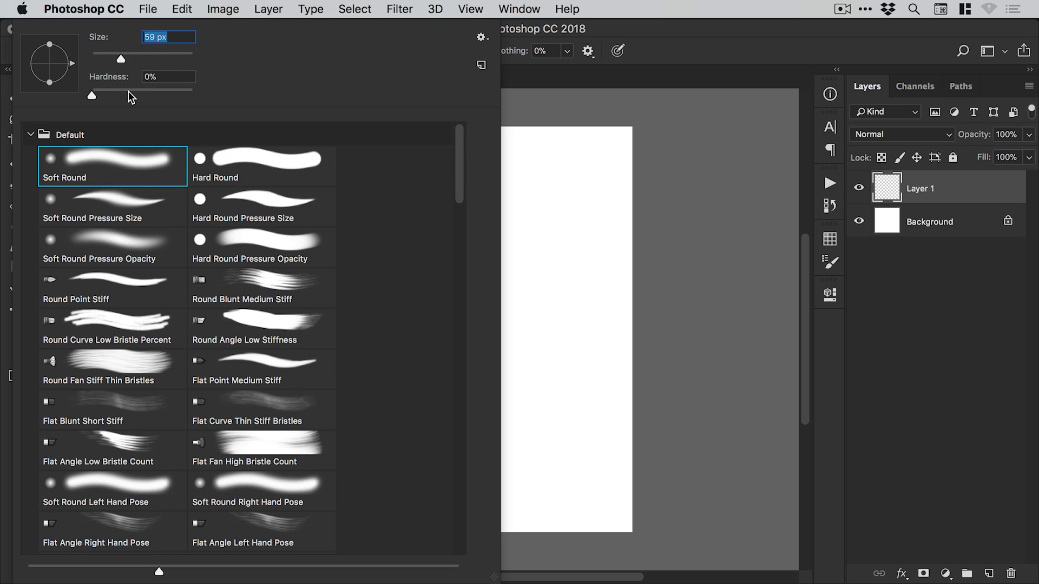
left_click_drag(125, 92, 296, 100)
- Enlarge the brush to 300 px and paint black test dots at 100% and 50% hardness
left_click(739, 281)
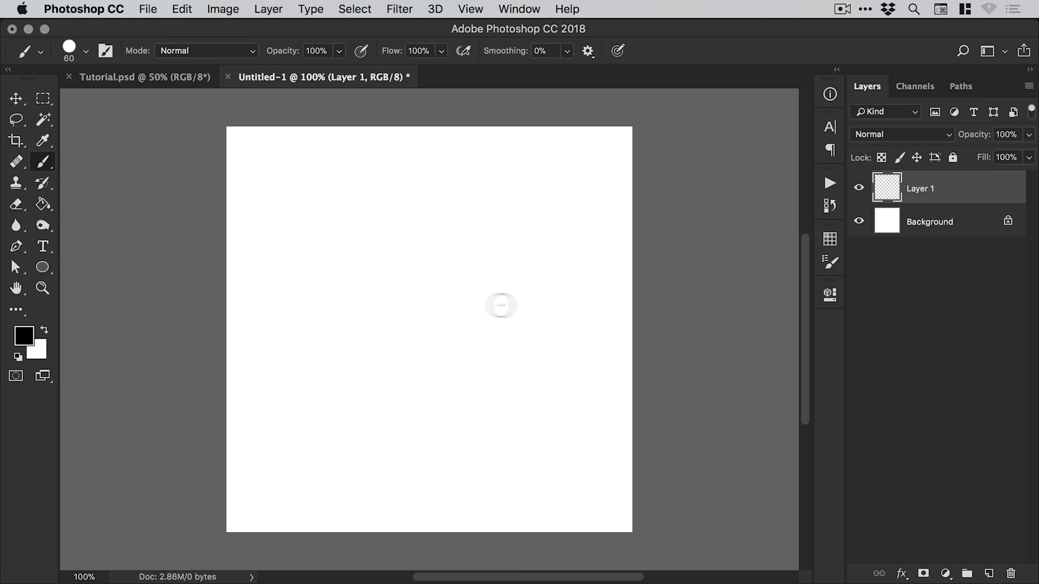
key("bracketright")
key("bracketright")
left_click(539, 221)
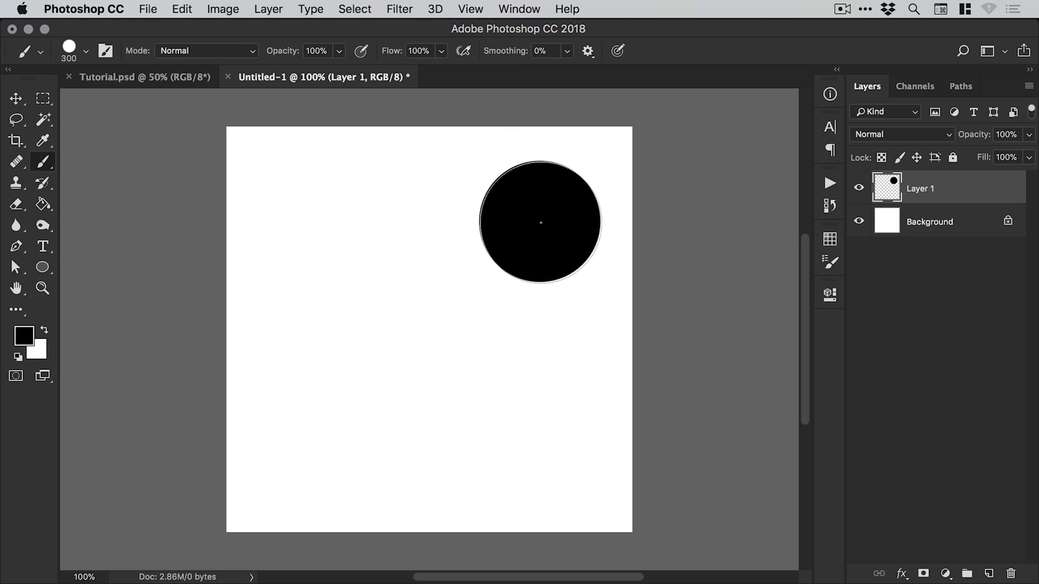
left_click(73, 48)
left_click_drag(192, 92, 142, 89)
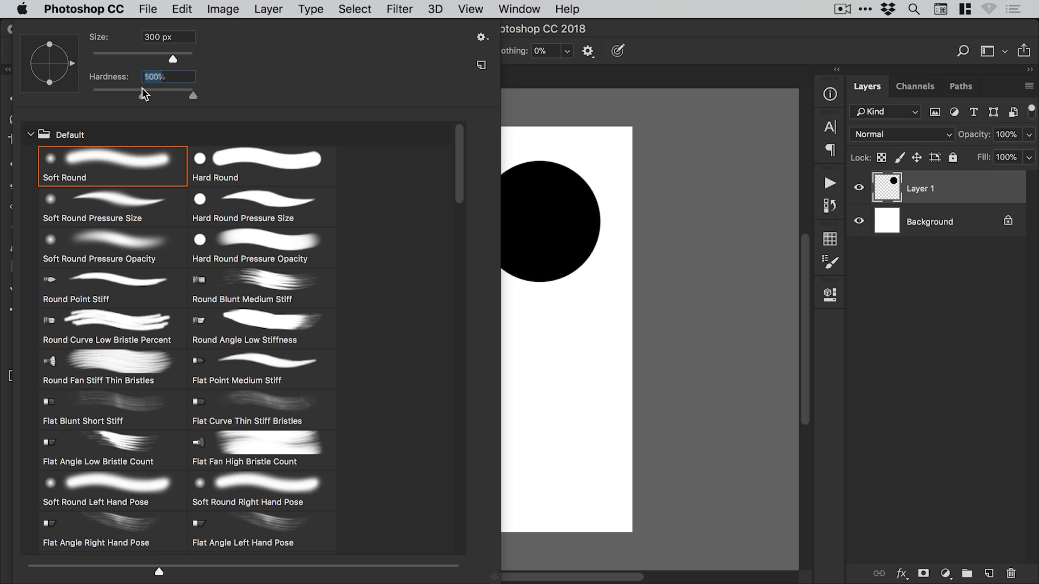
left_click(540, 381)
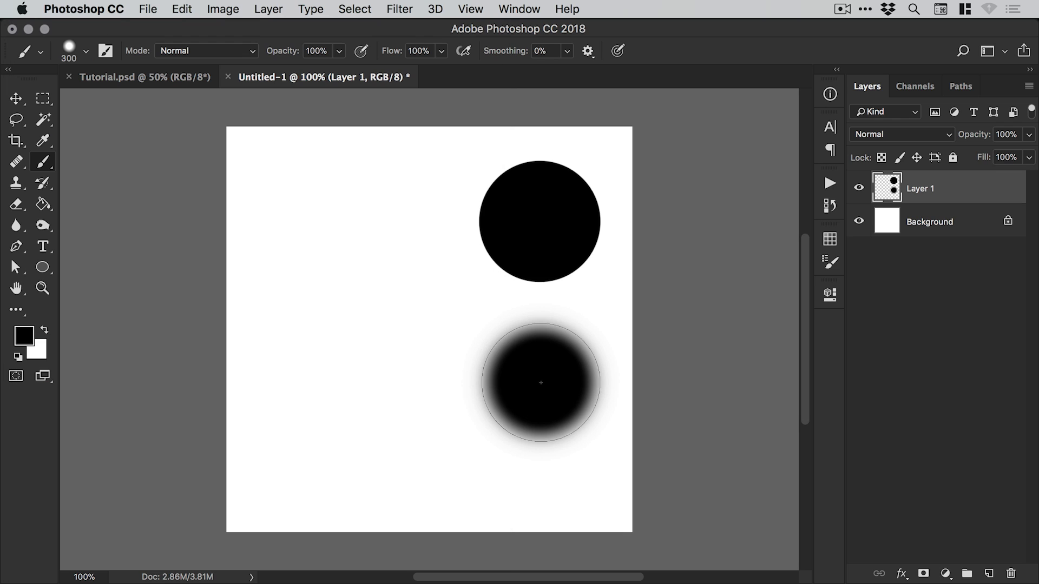
- Paint test dots at 0% and about 30% hardness, then delete the test layer
left_click(86, 49)
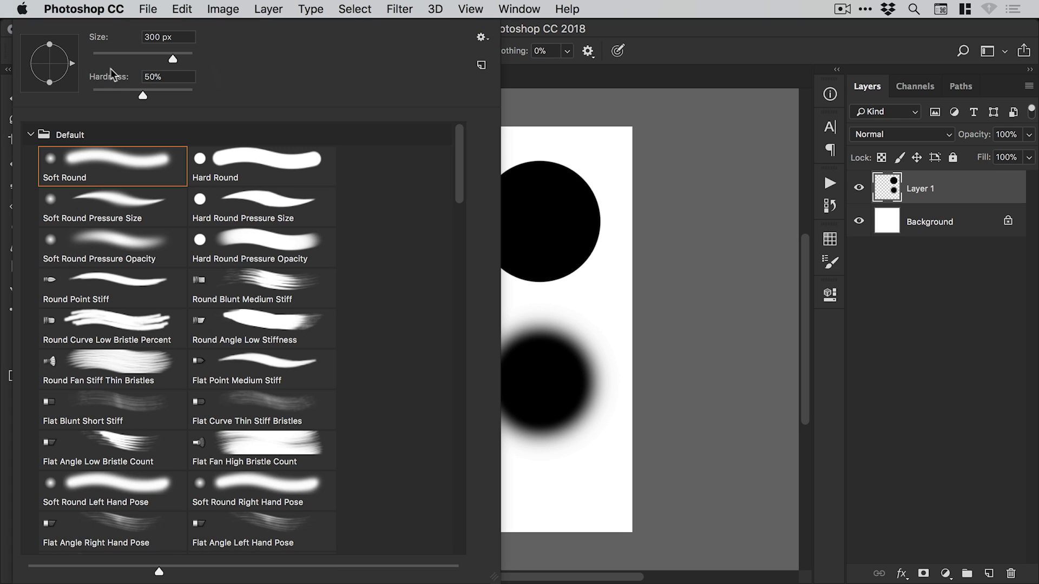
left_click_drag(87, 84, 78, 86)
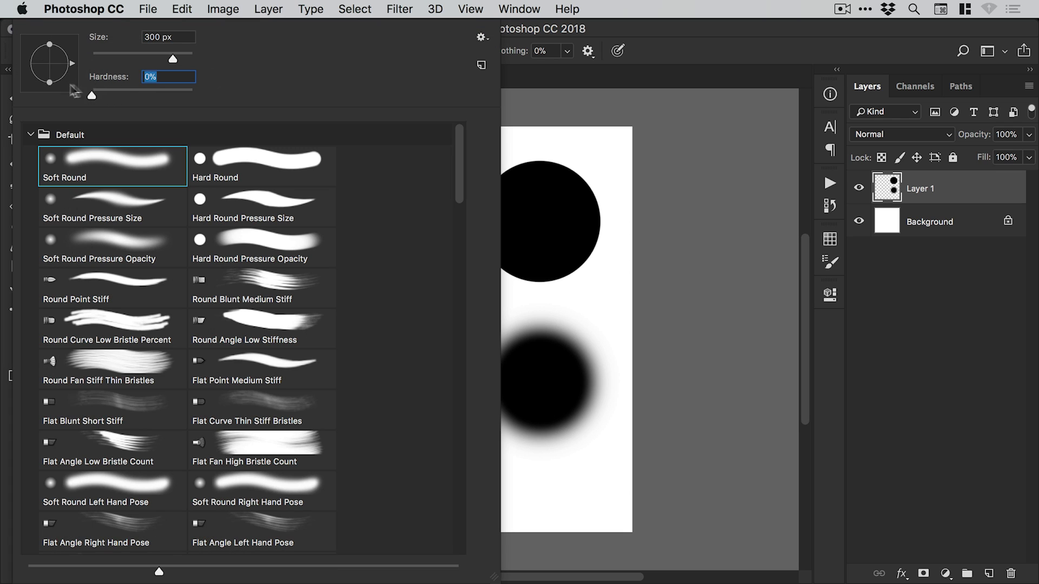
left_click(736, 246)
left_click(376, 425)
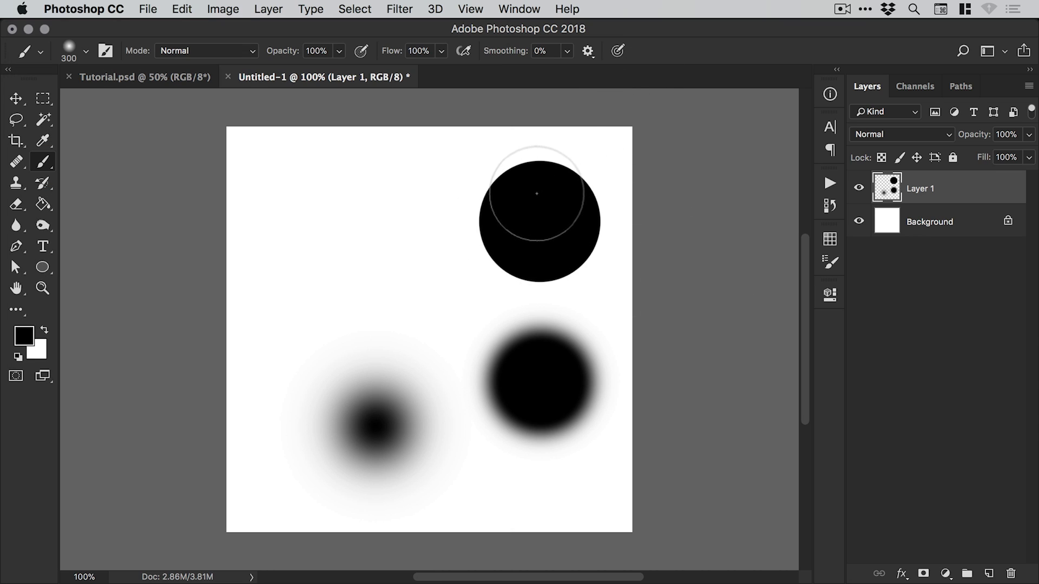
left_click(85, 50)
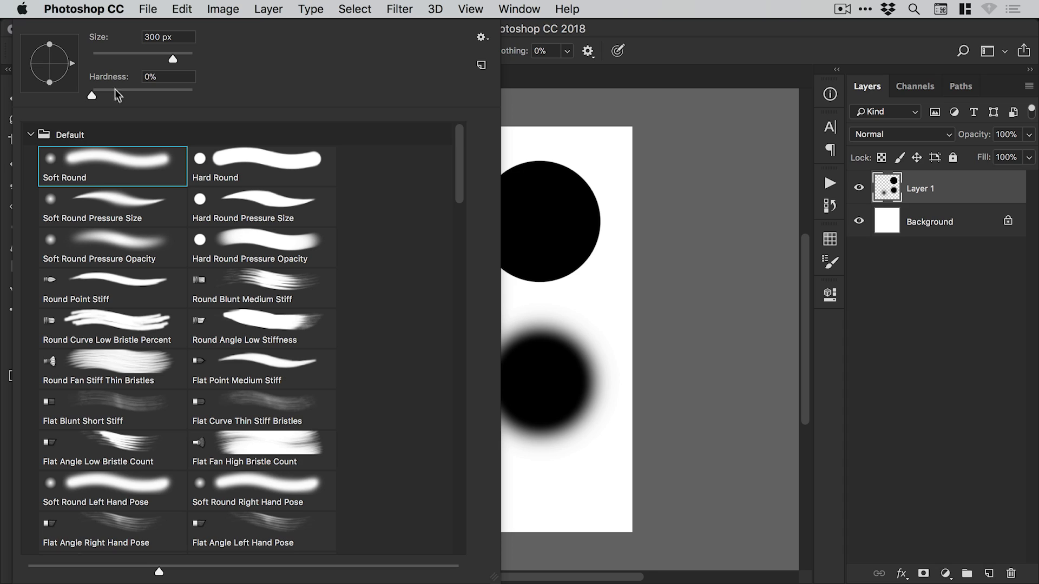
left_click(120, 93)
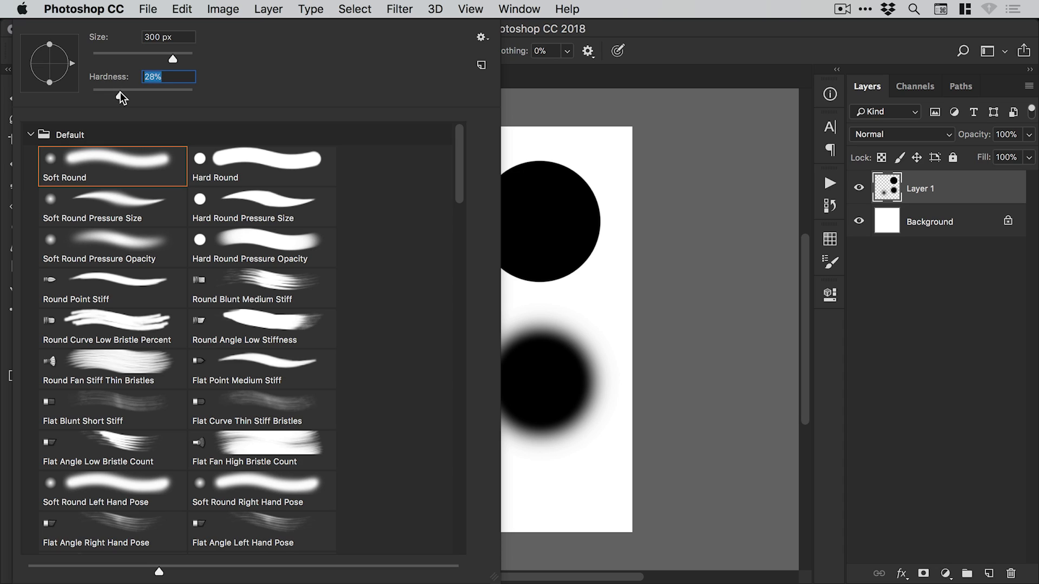
left_click_drag(119, 92, 124, 93)
left_click(739, 281)
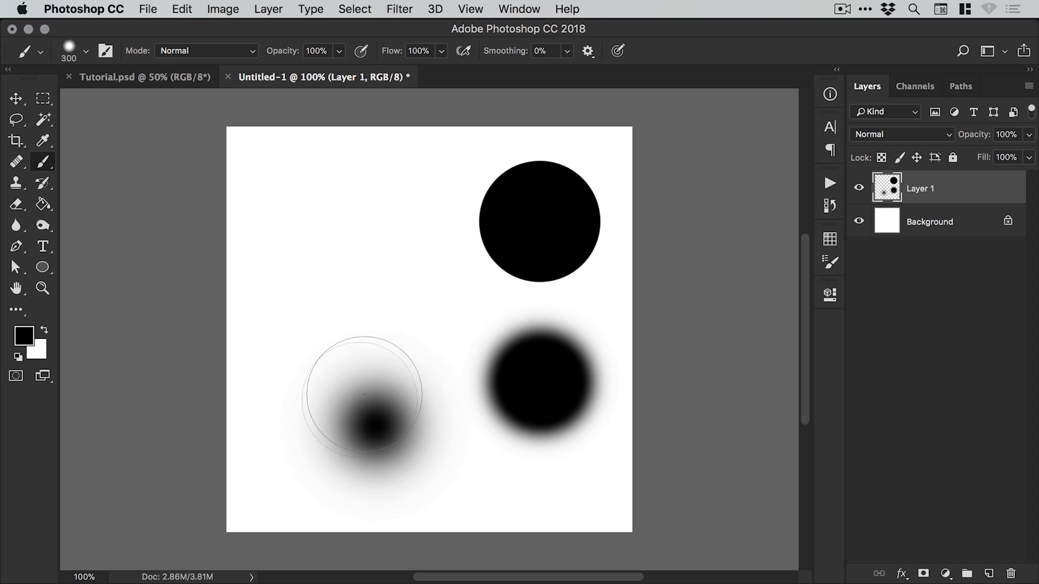
left_click(373, 236)
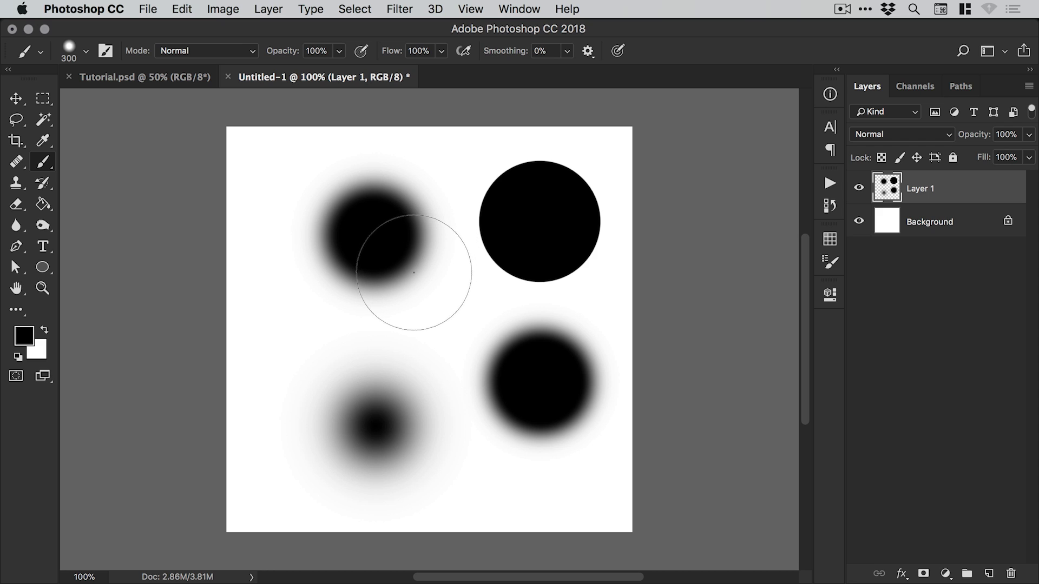
left_click_drag(920, 189, 1006, 573)
- Add a fresh layer and stamp black dots of varying sizes, resizing the brush with [ and ]
left_click(989, 573)
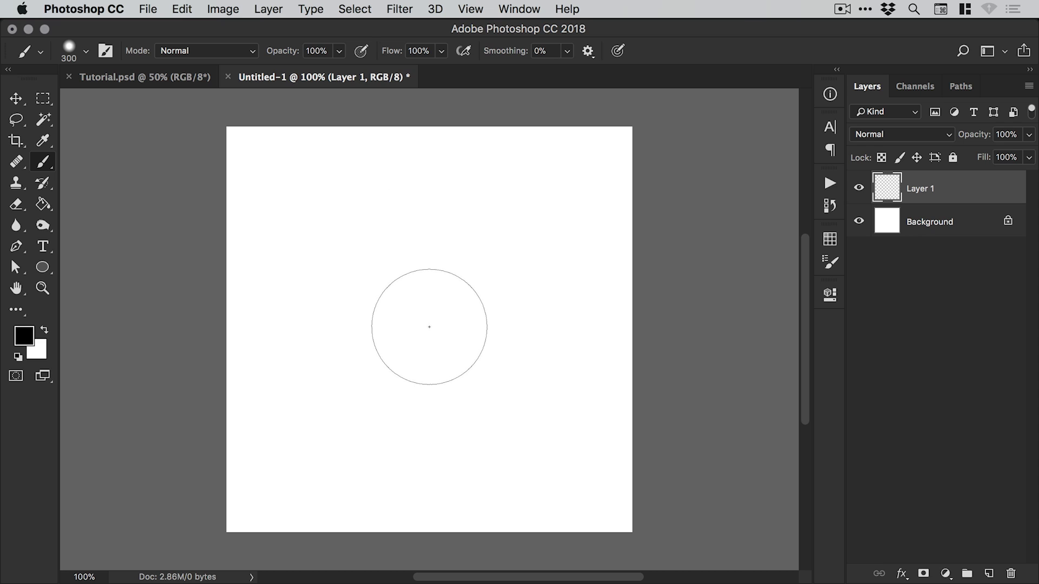
key("bracketleft")
key("bracketleft")
key("bracketleft")
key("bracketleft")
key("bracketleft")
key("bracketleft")
key("bracketleft")
key("bracketleft")
key("bracketleft")
key("bracketleft")
key("bracketleft")
key("bracketleft")
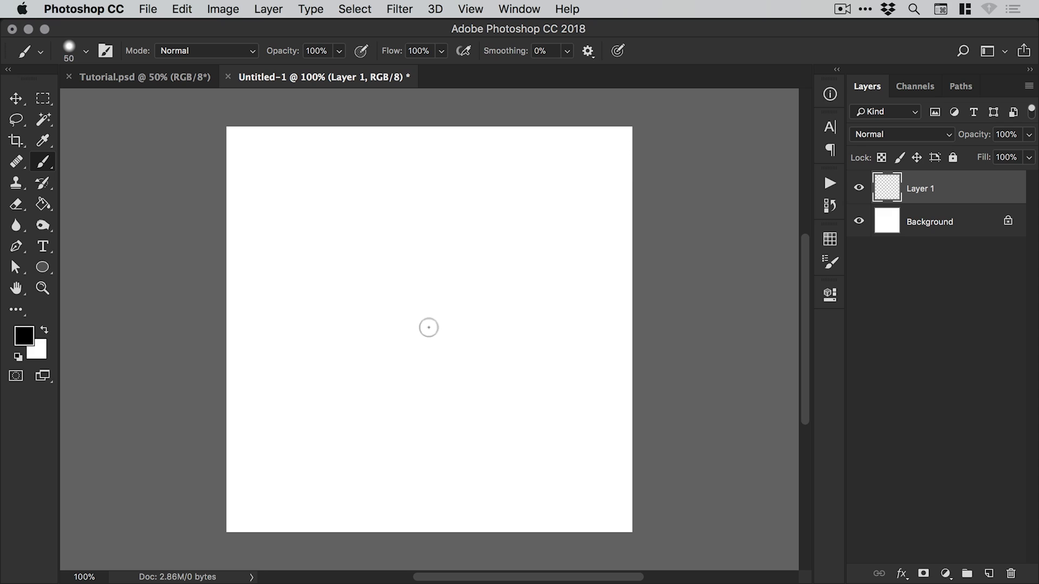
key("bracketright")
key("bracketright")
key("bracketright")
key("bracketright")
key("bracketright")
key("bracketright")
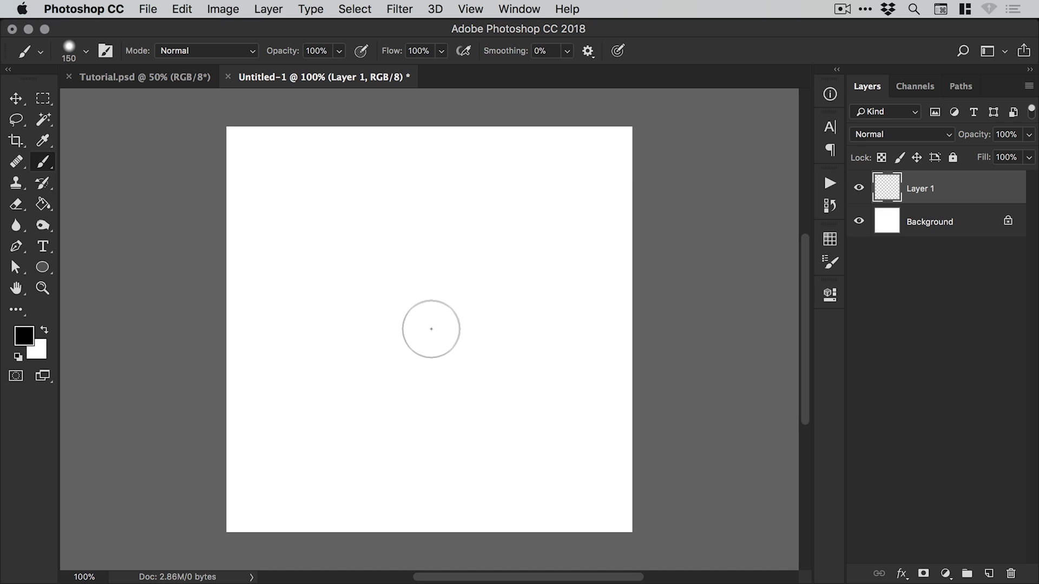
key("bracketleft")
key("bracketleft")
key("bracketleft")
key("bracketleft")
key("bracketleft")
key("bracketleft")
key("bracketleft")
key("bracketleft")
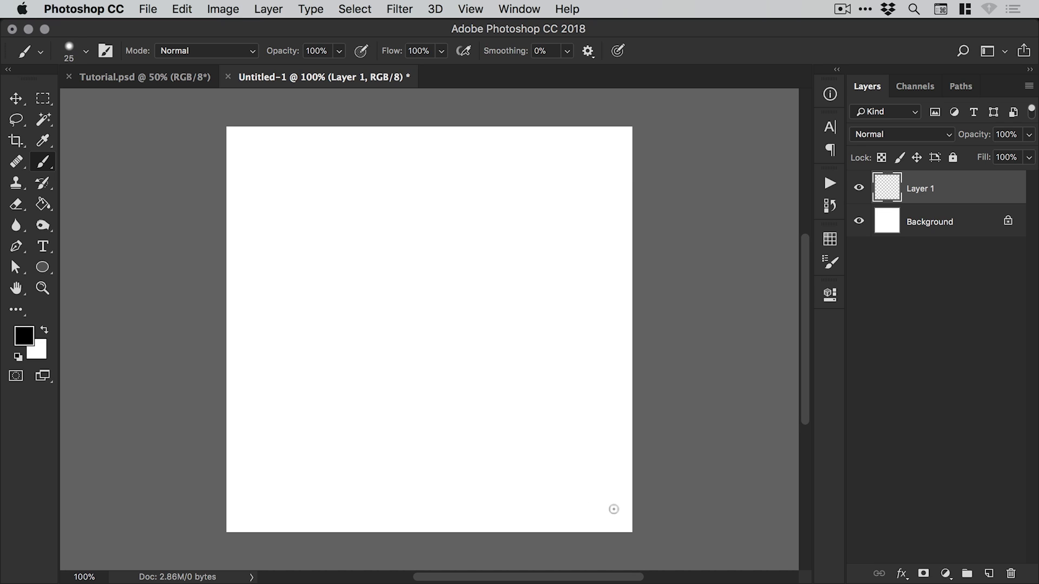
key("bracketleft")
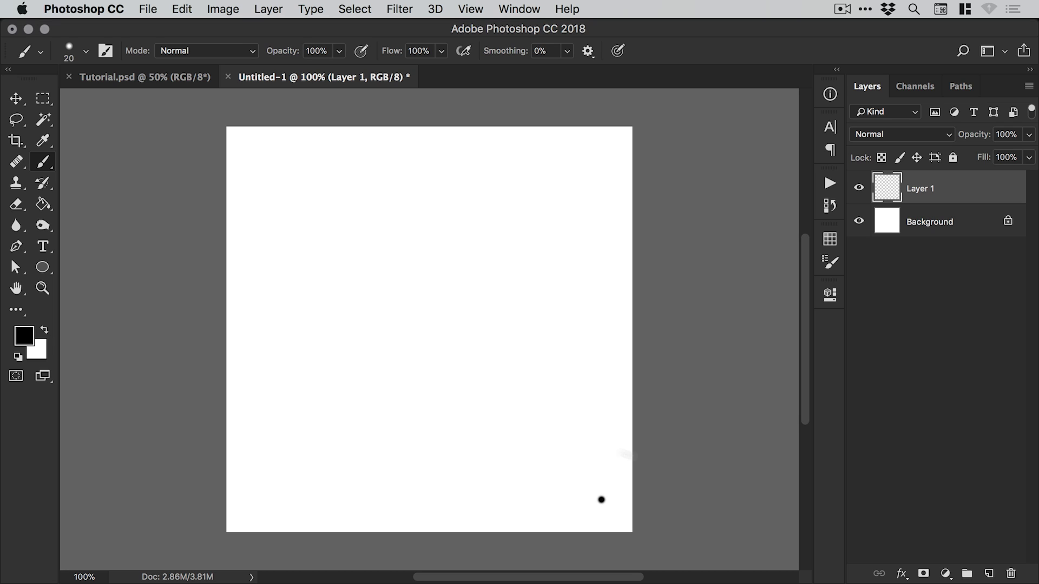
key("bracketright")
key("bracketright")
key("bracketright")
key("bracketright")
key("bracketright")
key("bracketright")
key("bracketright")
left_click(270, 169)
key("bracketleft")
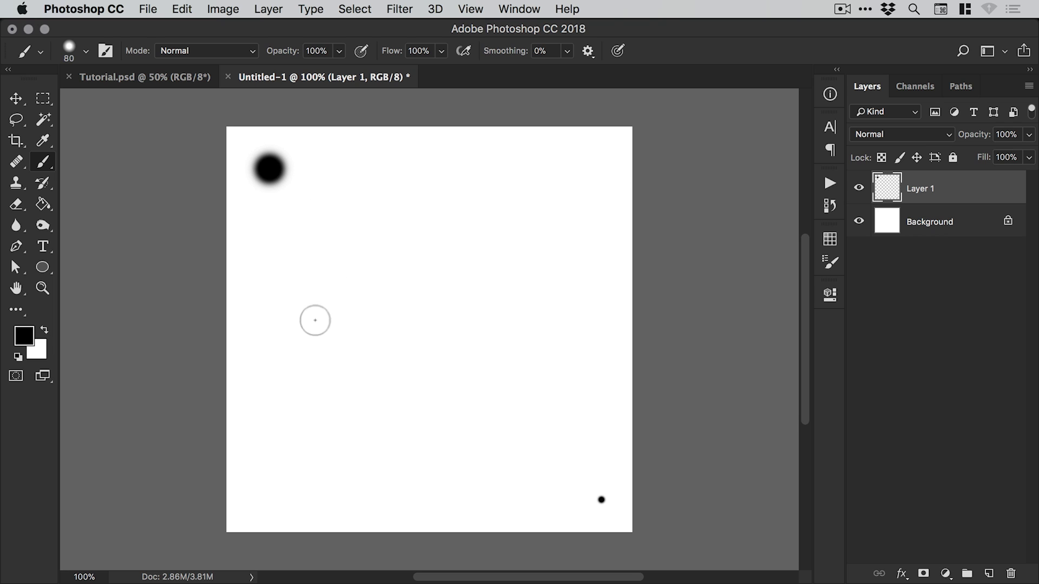
key("bracketleft")
key("bracketleft")
key("bracketleft")
key("bracketleft")
key("bracketleft")
left_click(285, 421)
key("bracketleft")
key("bracketleft")
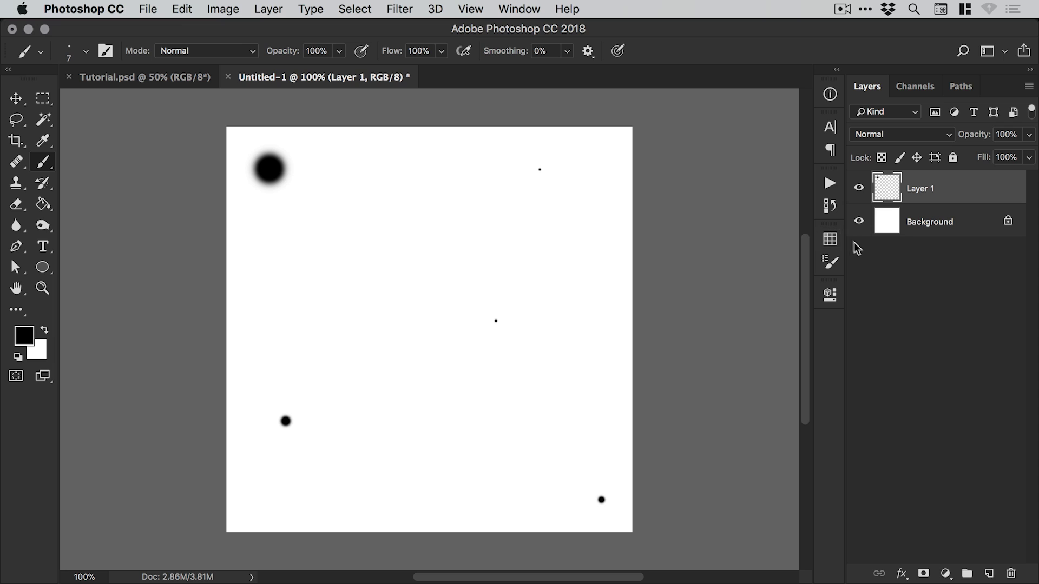
- Hide Background, define the dots as brush preset Sampled Brush 1659, and select it
left_click(859, 221)
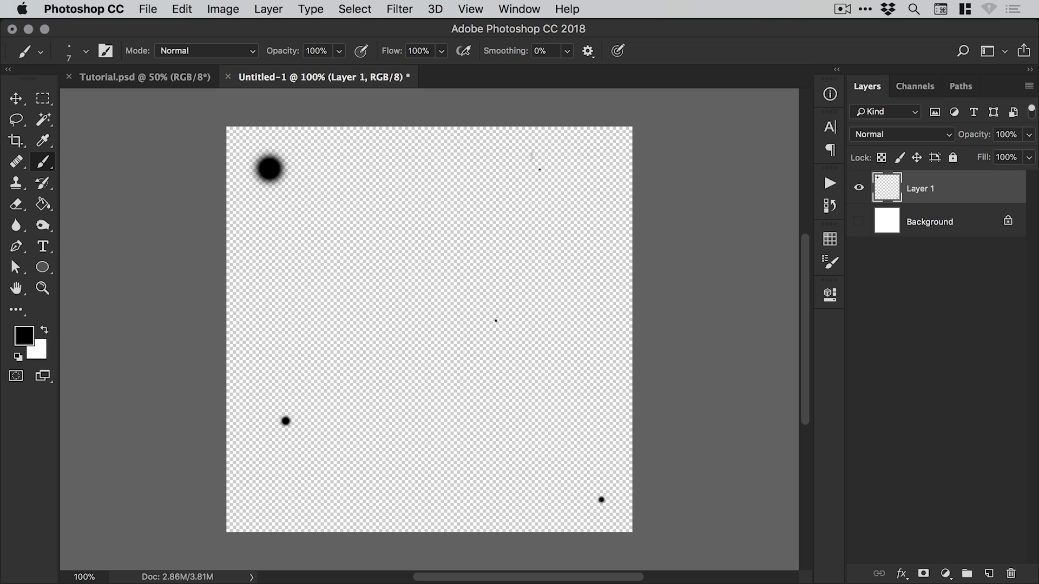
left_click(182, 9)
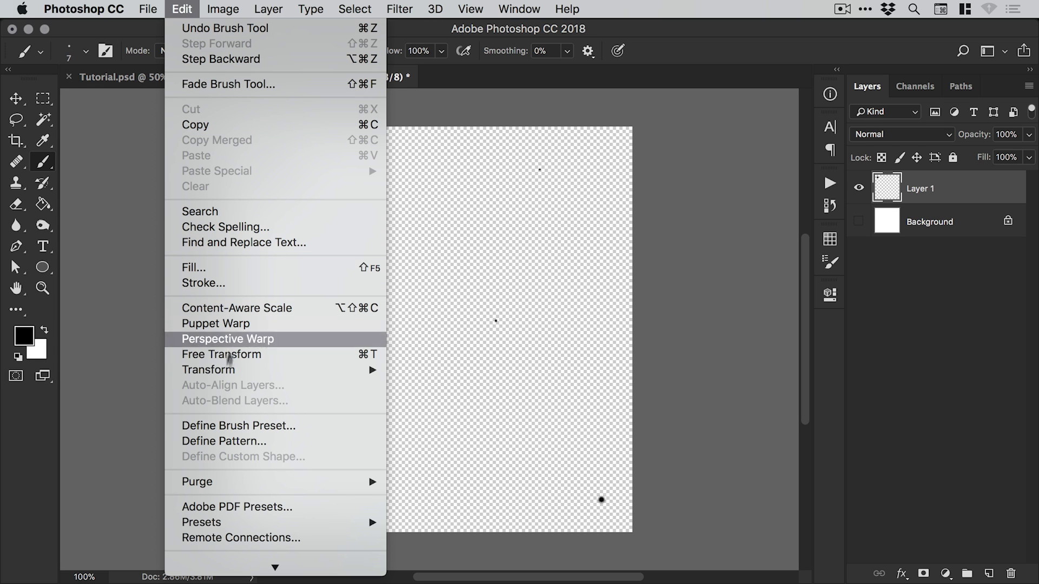
left_click(215, 427)
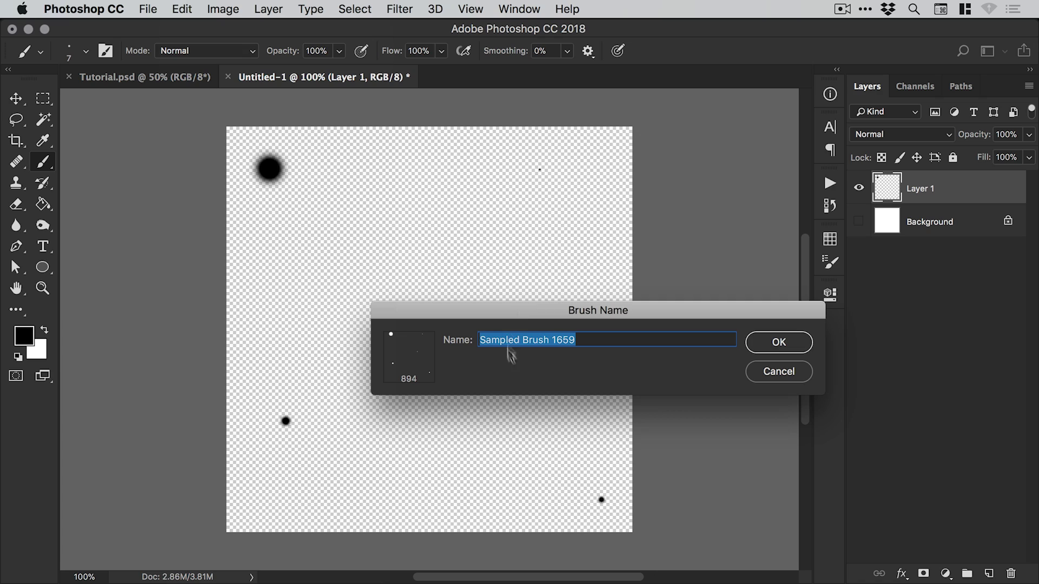
left_click(780, 344)
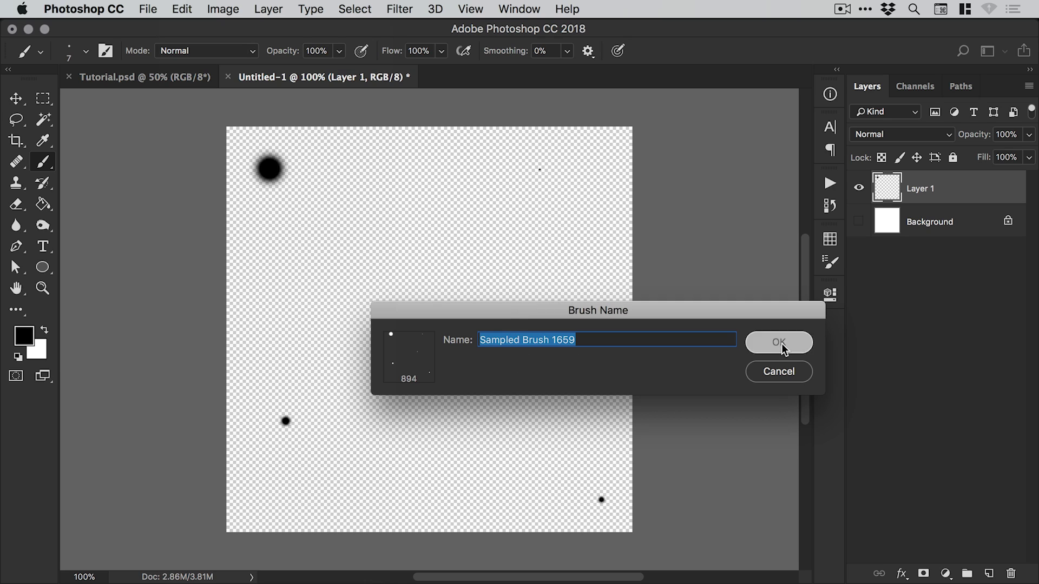
left_click(86, 53)
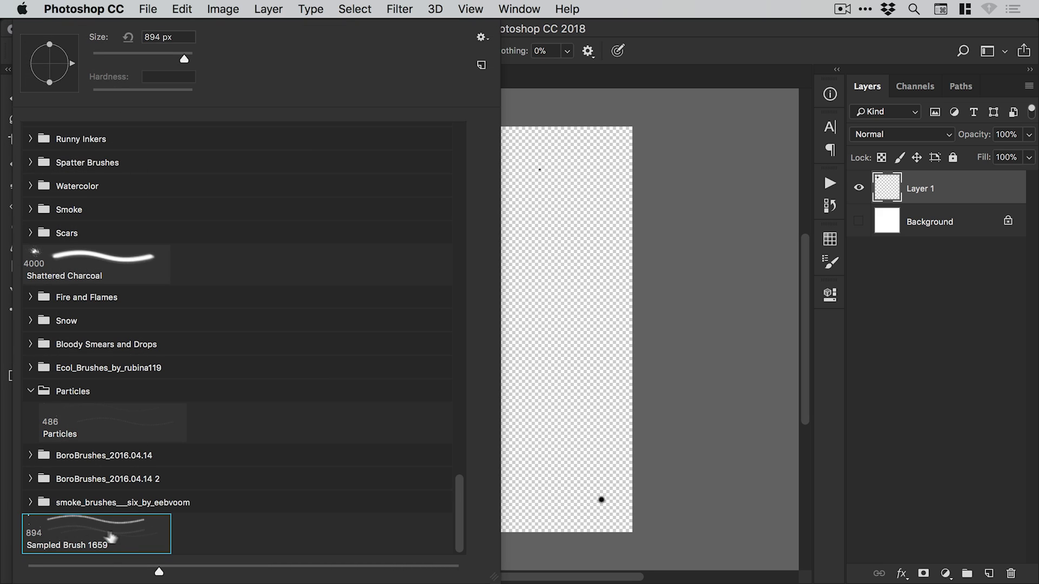
left_click(571, 311)
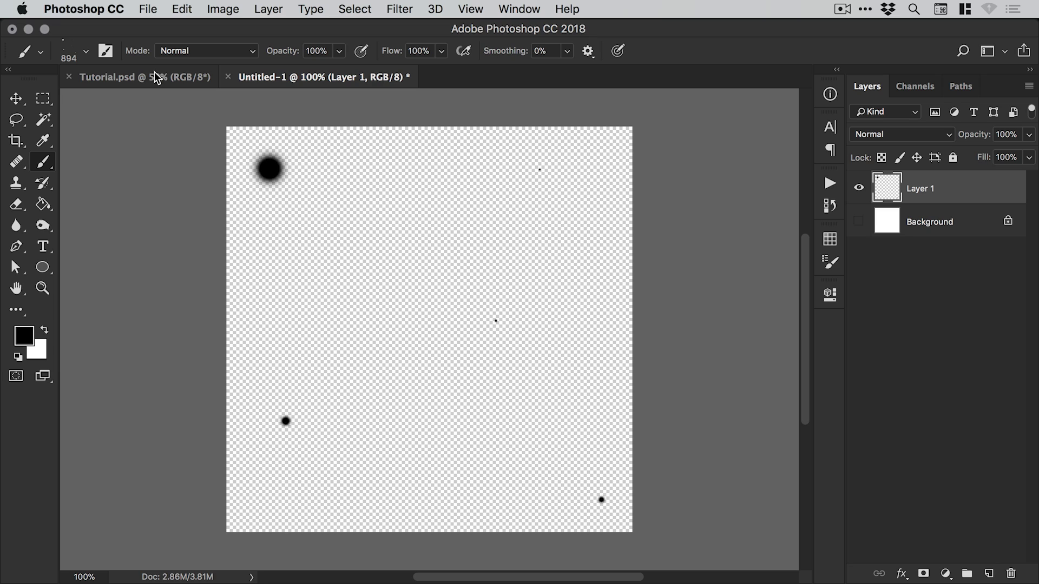
- Switch to Tutorial.psd, add Layer 1 above the photo, and undo two test dots
left_click(156, 77)
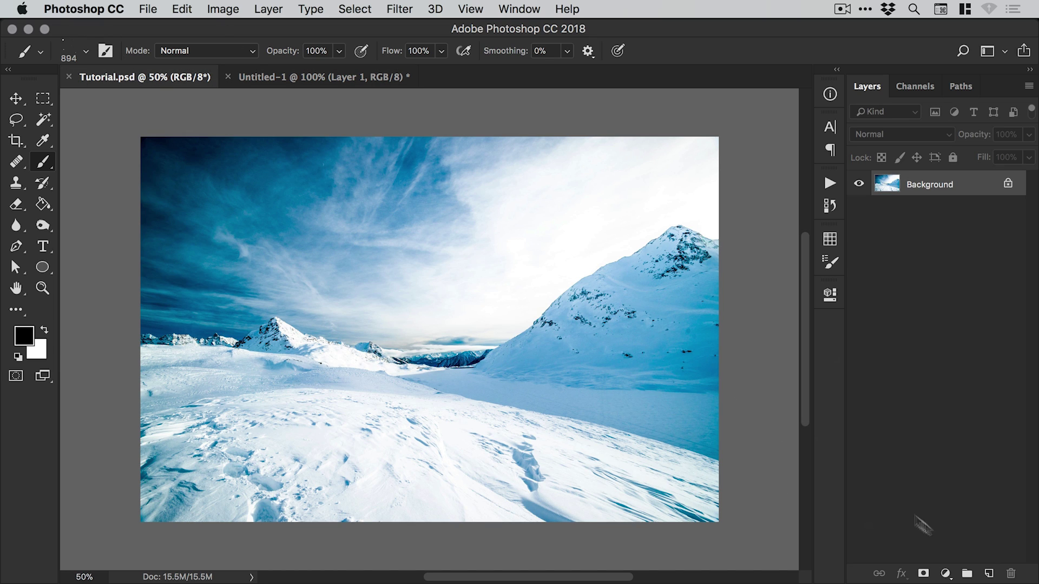
left_click(988, 573)
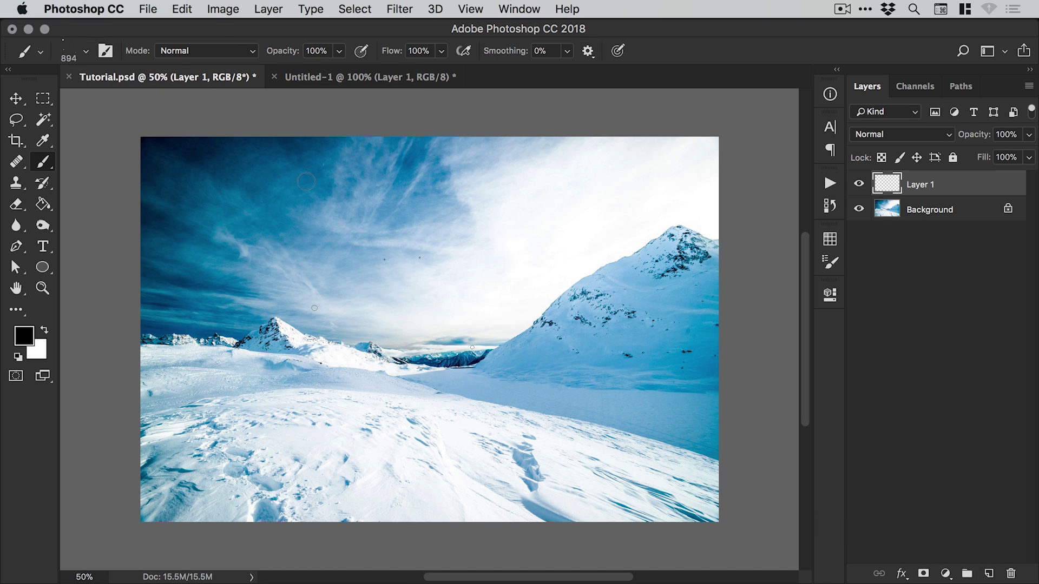
left_click(320, 209)
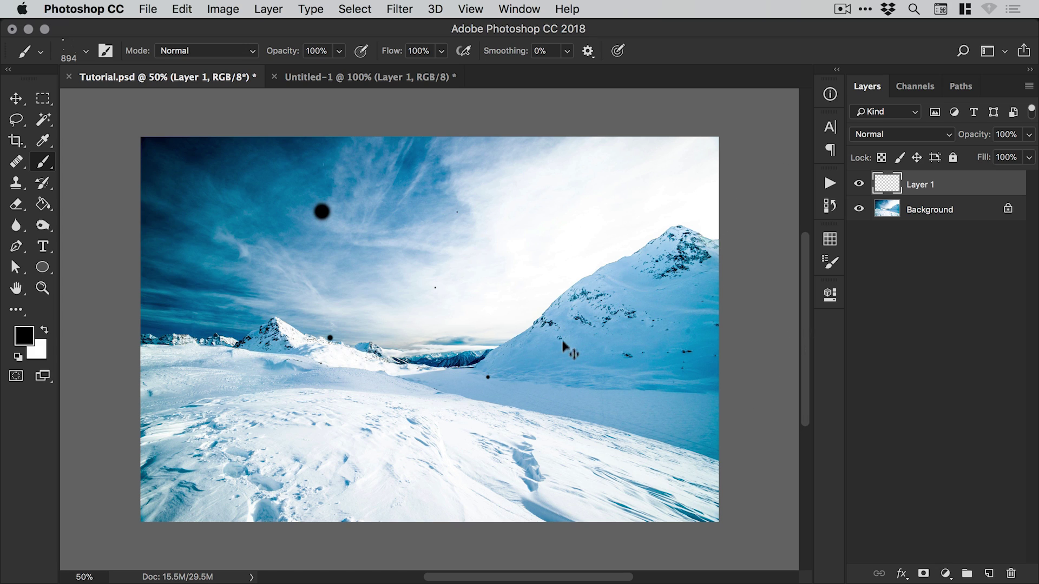
key("super+z")
left_click(491, 237)
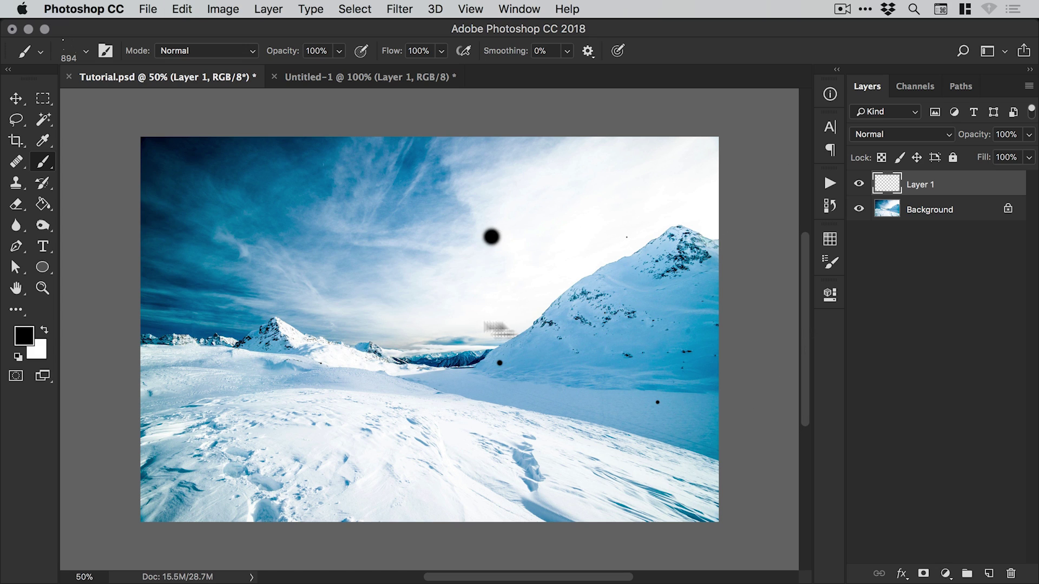
key("super+z")
- Try red as the foreground colour with a test dot on the sky, then undo it
left_click(24, 337)
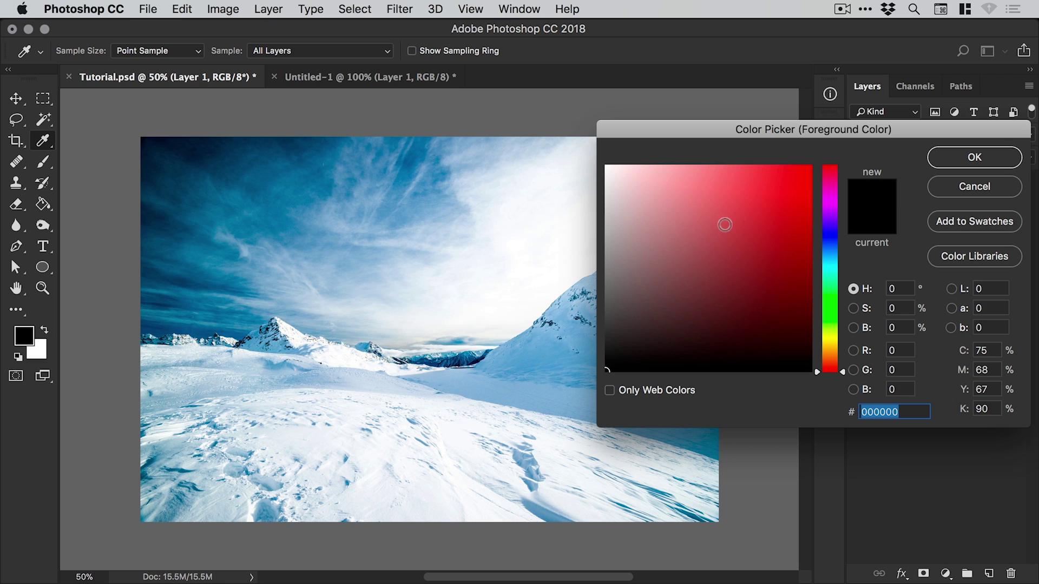
left_click(770, 174)
left_click(975, 157)
left_click(353, 251)
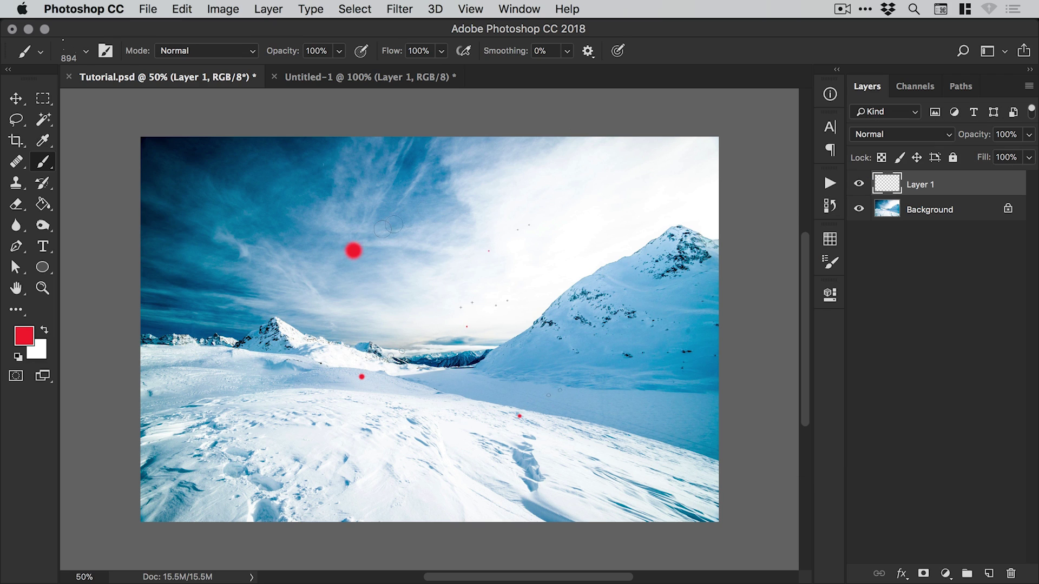
key("super+z")
- Set the foreground colour to pure white, paint test dots and strokes, then undo them
left_click(24, 337)
left_click(663, 240)
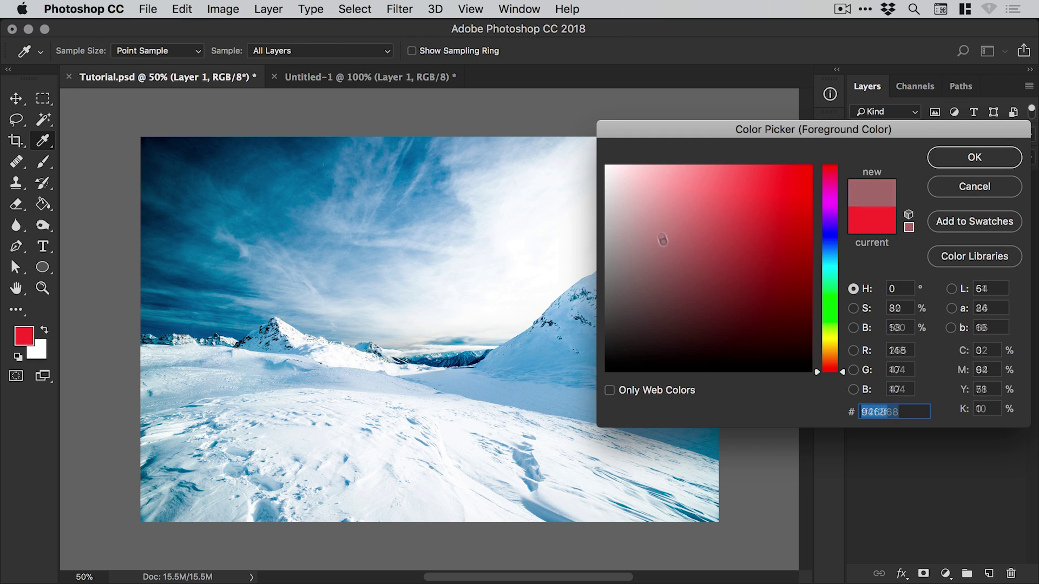
left_click_drag(663, 240, 606, 164)
left_click(975, 157)
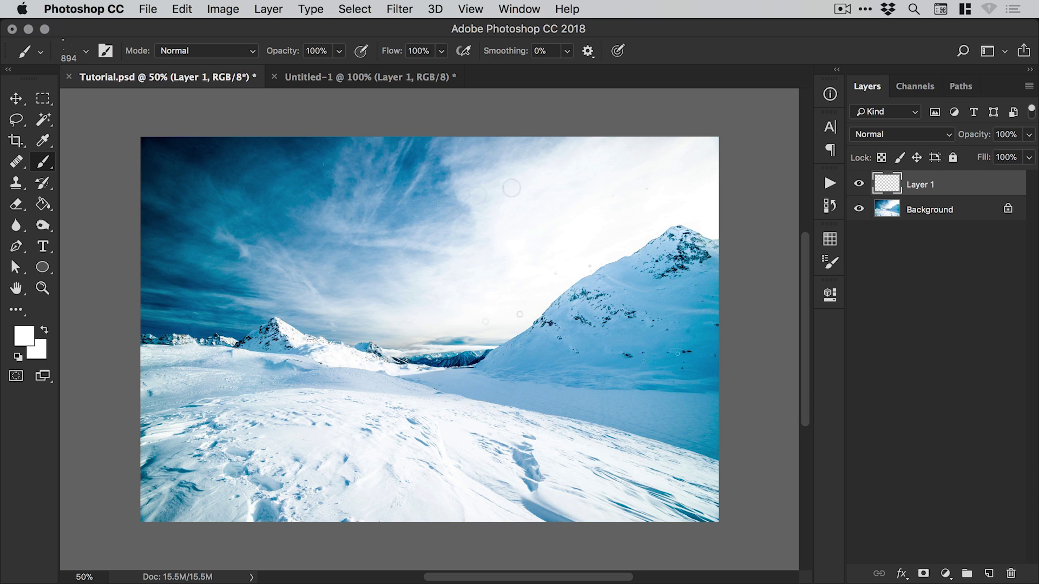
left_click(216, 200)
key("super+z")
mouse_move(293, 247)
left_mouse_down()
mouse_move(376, 207)
mouse_move(419, 312)
mouse_move(451, 270)
mouse_move(449, 244)
left_mouse_up()
mouse_move(532, 253)
left_mouse_down()
mouse_move(325, 162)
mouse_move(444, 255)
mouse_move(303, 335)
mouse_move(496, 130)
left_mouse_up()
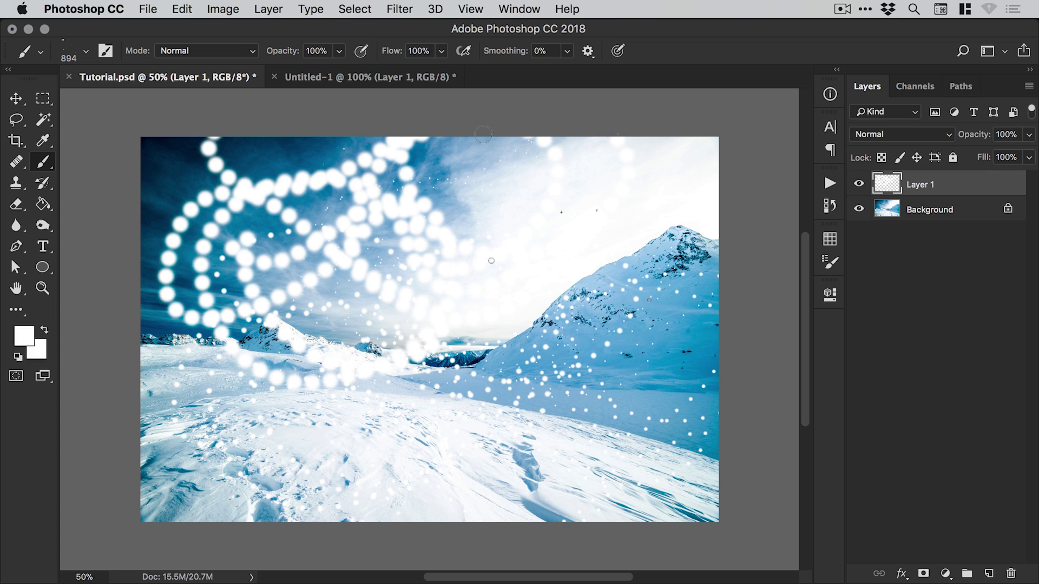
key("super+alt+z")
key("super+alt+z")
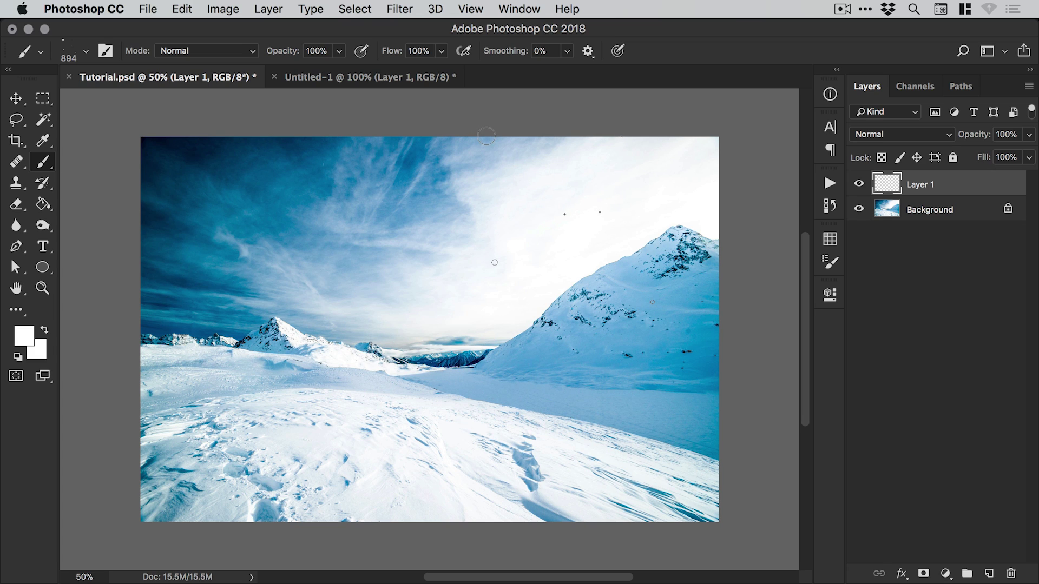
- Enable Scattering in Brush Settings, test and undo a stroke, then set Scatter to 1000%
left_click(521, 8)
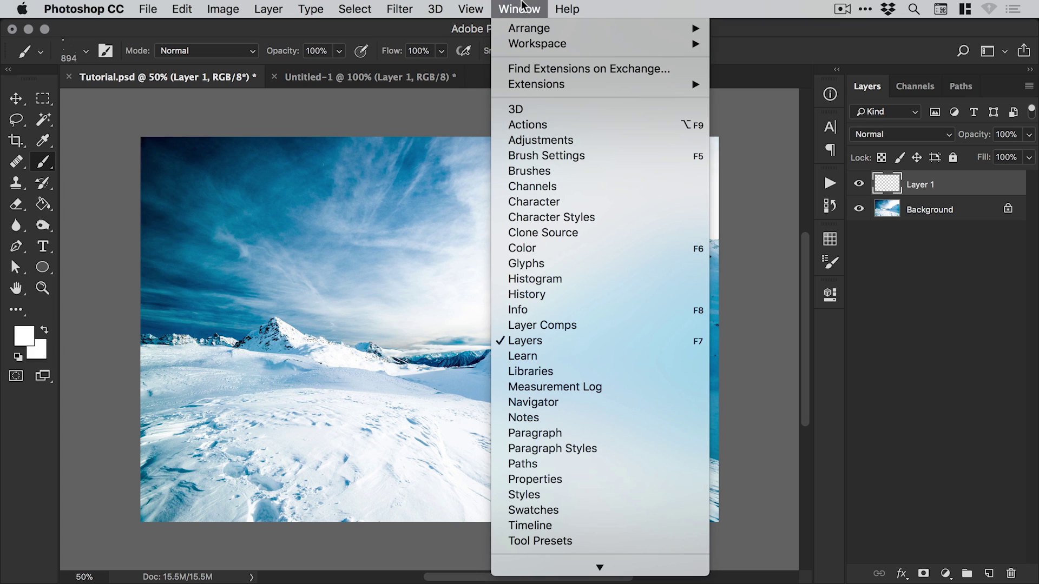
left_click(533, 158)
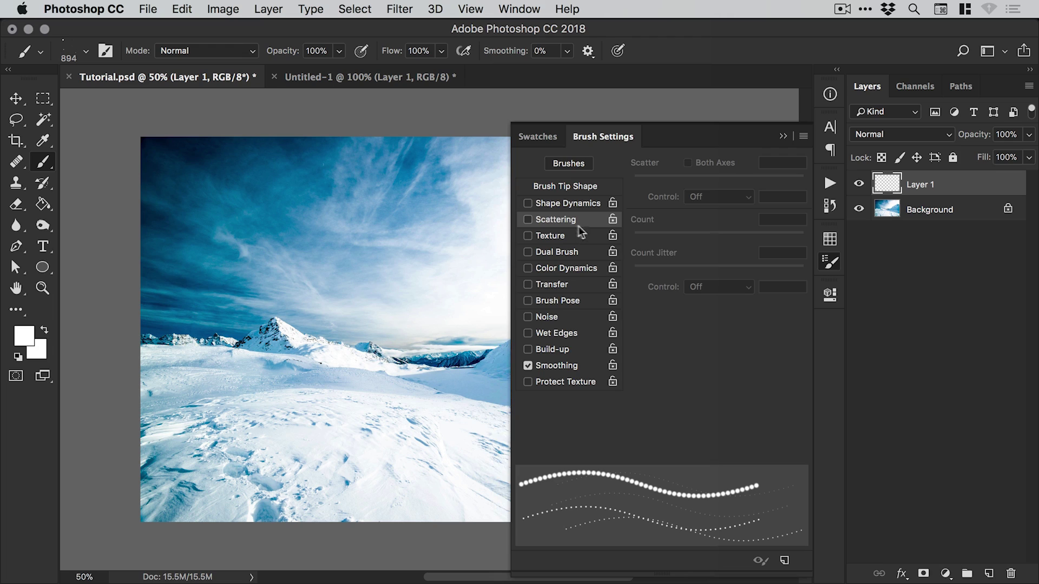
left_click(526, 220)
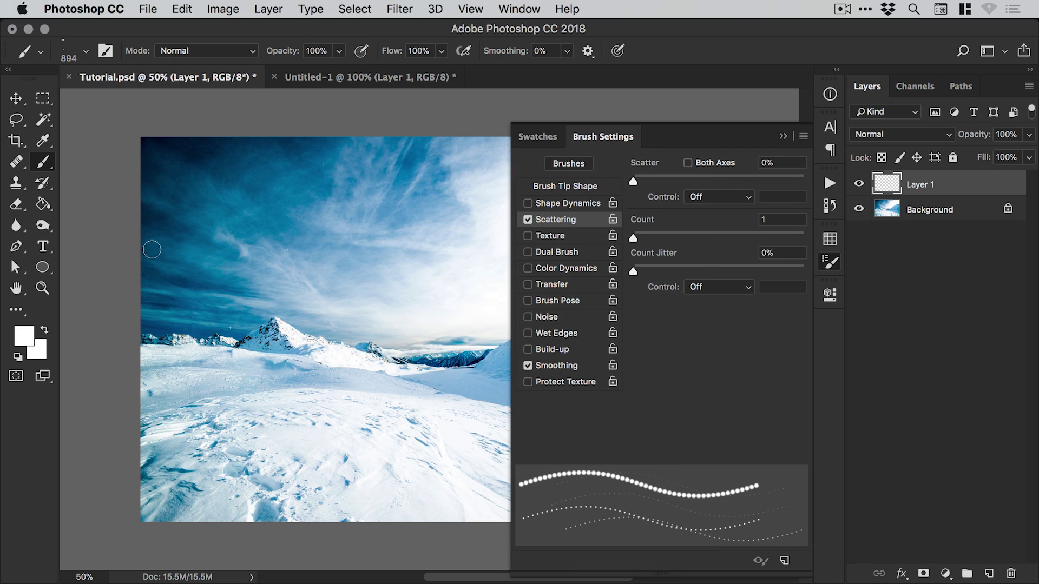
mouse_move(152, 249)
left_mouse_down()
mouse_move(165, 238)
mouse_move(294, 232)
mouse_move(462, 271)
mouse_move(495, 246)
left_mouse_up()
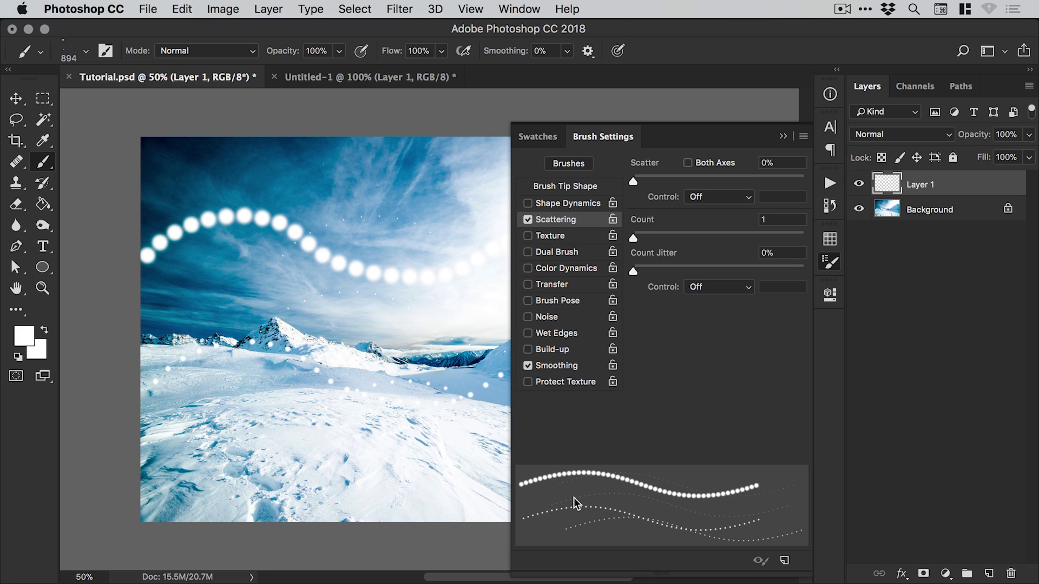
key("super+z")
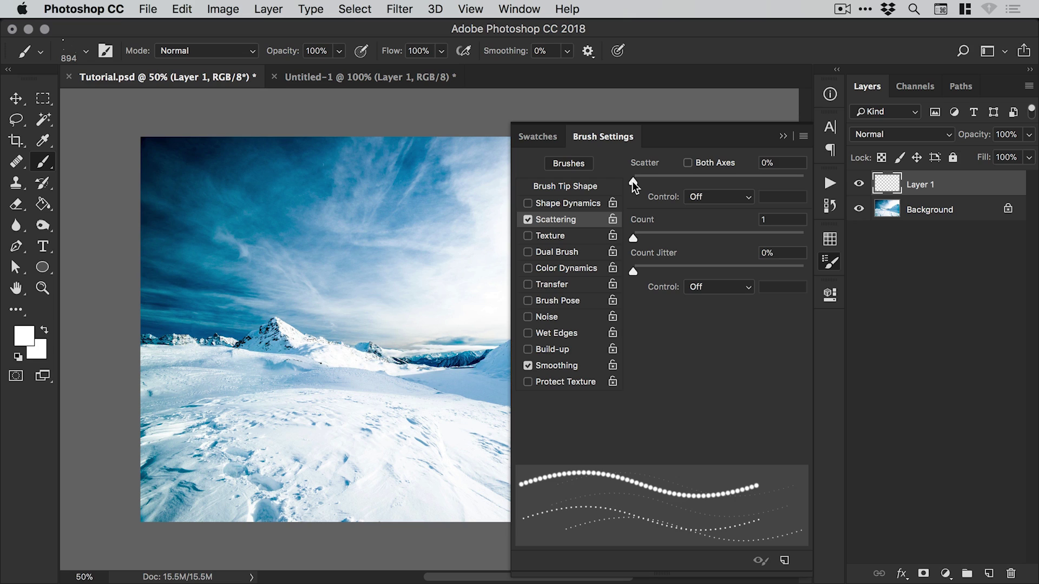
left_click_drag(633, 181, 822, 180)
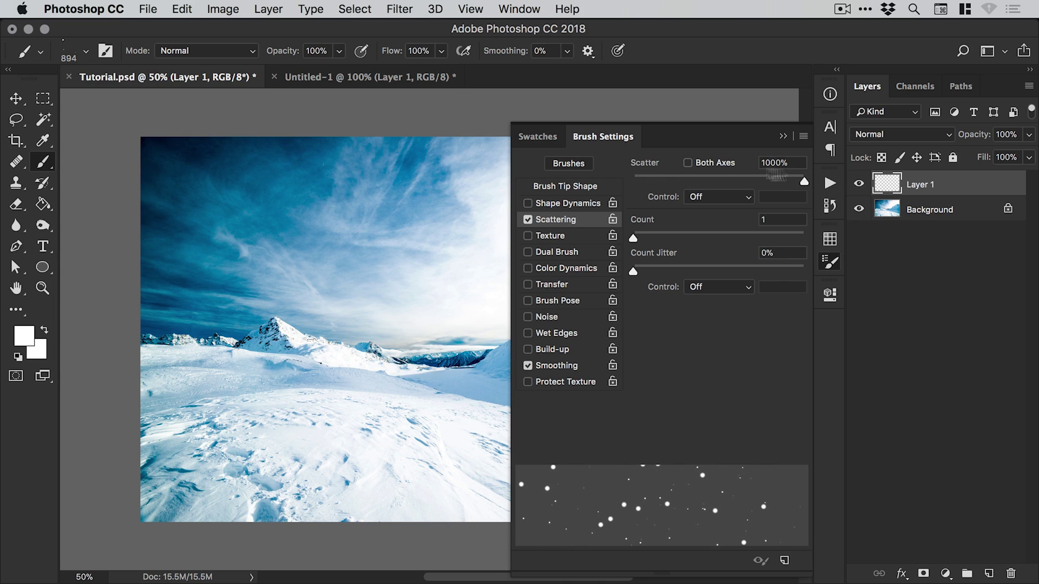
- Paint a test run of scattered white snow dots across the sky, then undo it
left_click(830, 263)
mouse_move(215, 186)
left_mouse_down()
mouse_move(306, 178)
mouse_move(382, 244)
mouse_move(540, 286)
mouse_move(509, 175)
mouse_move(278, 192)
mouse_move(201, 272)
mouse_move(401, 281)
mouse_move(571, 242)
mouse_move(480, 170)
mouse_move(327, 227)
mouse_move(404, 312)
mouse_move(510, 351)
mouse_move(352, 338)
mouse_move(231, 208)
mouse_move(457, 278)
left_mouse_up()
key("super+z")
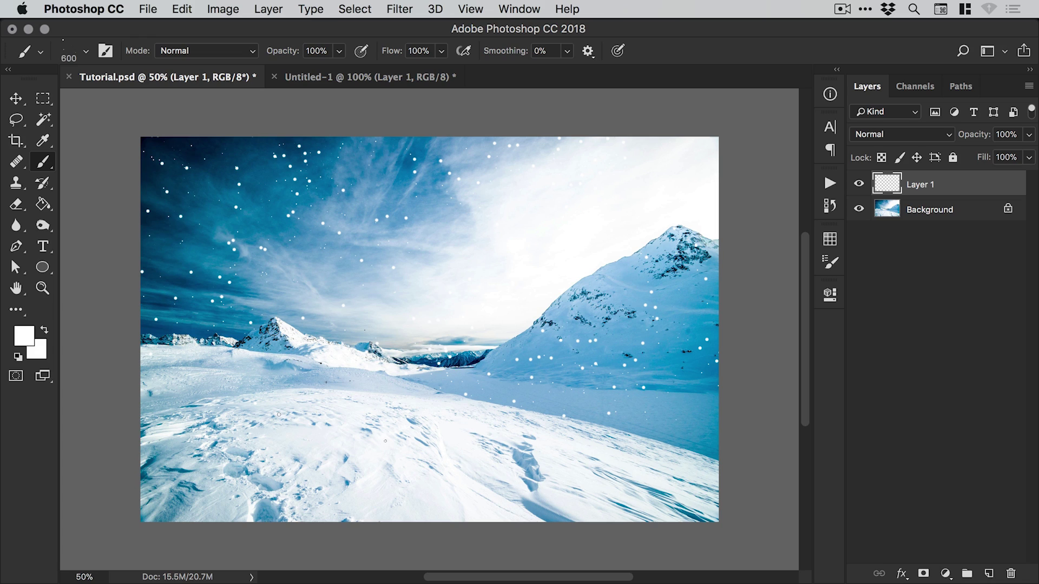
- Stamp three big white snowflakes on Layer 1, shrink the brush, and add Layer 2
left_click(182, 321)
left_click(414, 237)
left_click(573, 360)
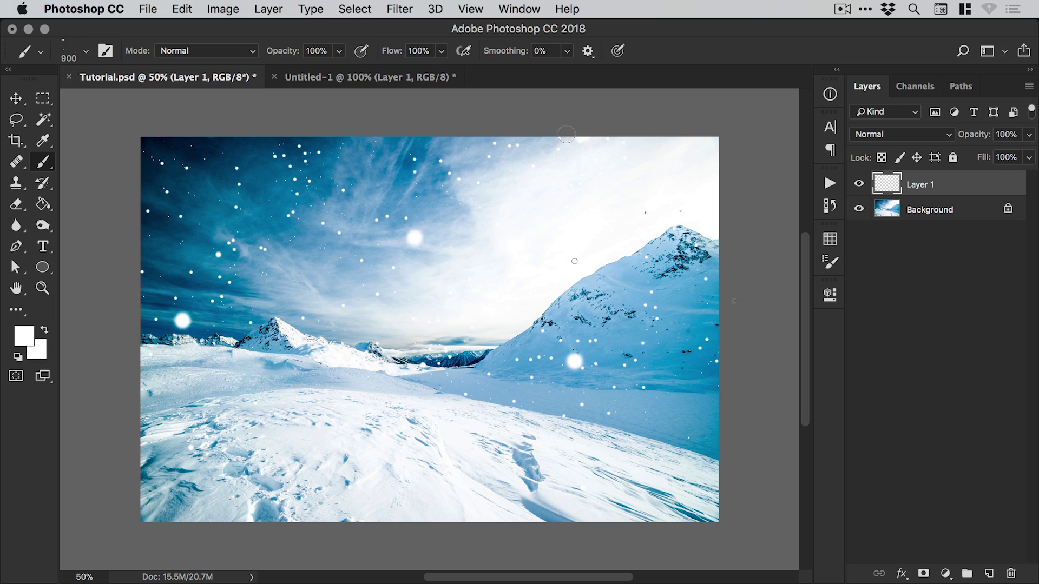
key("bracketleft")
key("bracketleft")
key("bracketleft")
key("bracketleft")
key("bracketleft")
key("bracketleft")
left_click(989, 573)
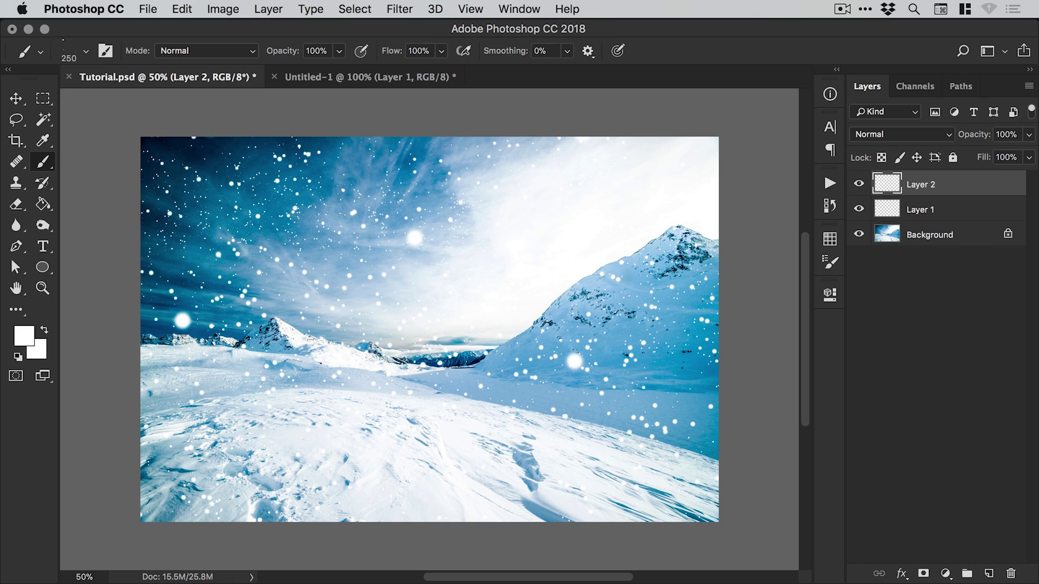
- Set Scattering Count to 16 and enable Shape Dynamics with Size Jitter at 100%
left_click(832, 262)
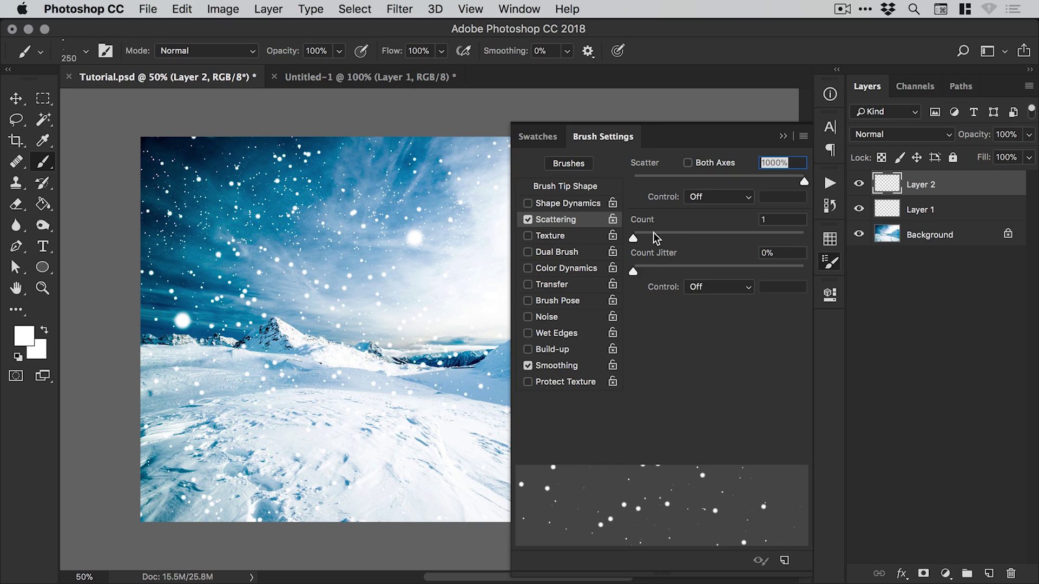
left_click_drag(653, 232, 781, 233)
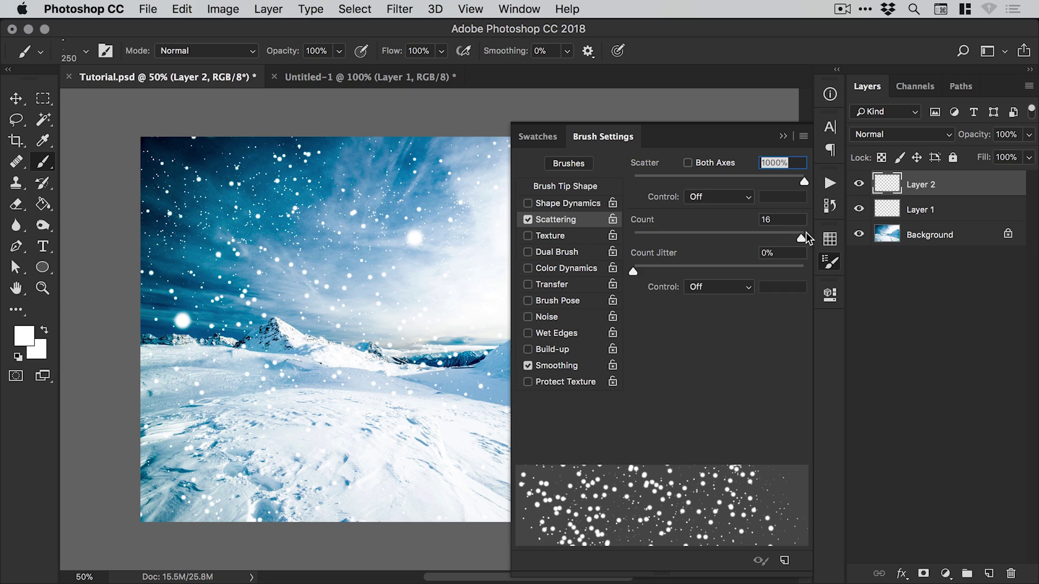
left_click(552, 203)
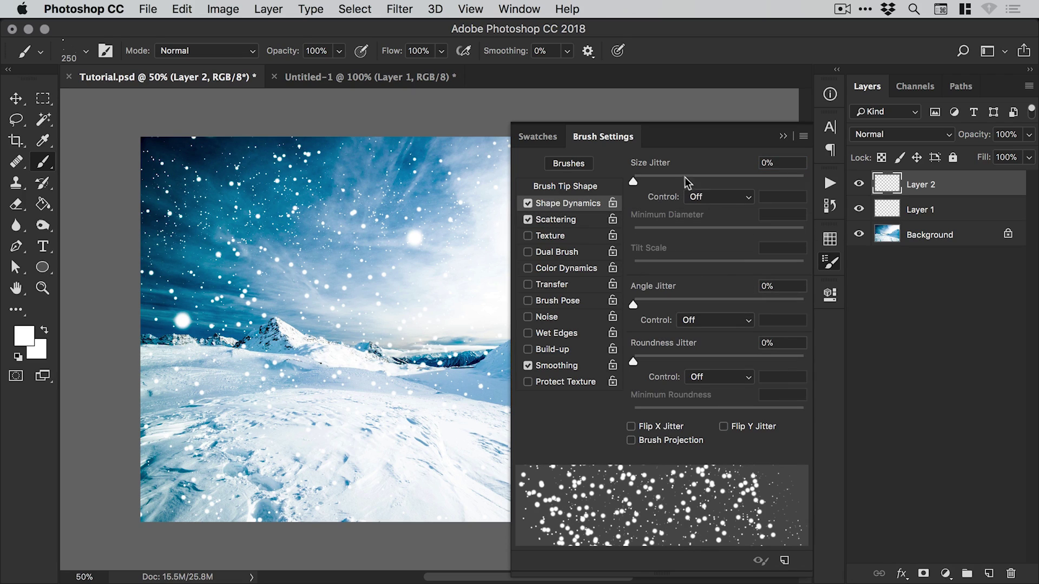
left_click_drag(668, 179, 812, 185)
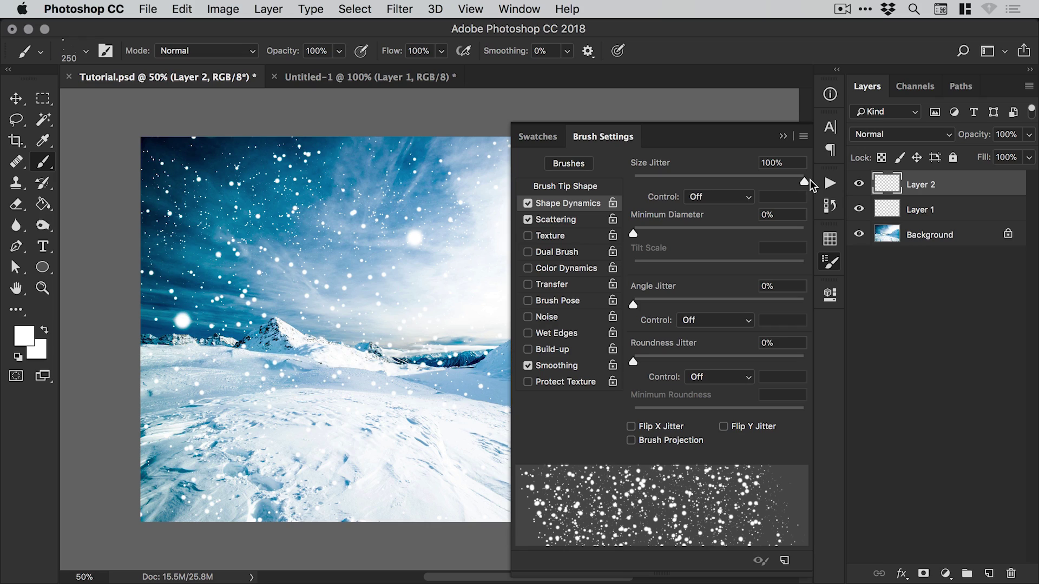
left_click(831, 262)
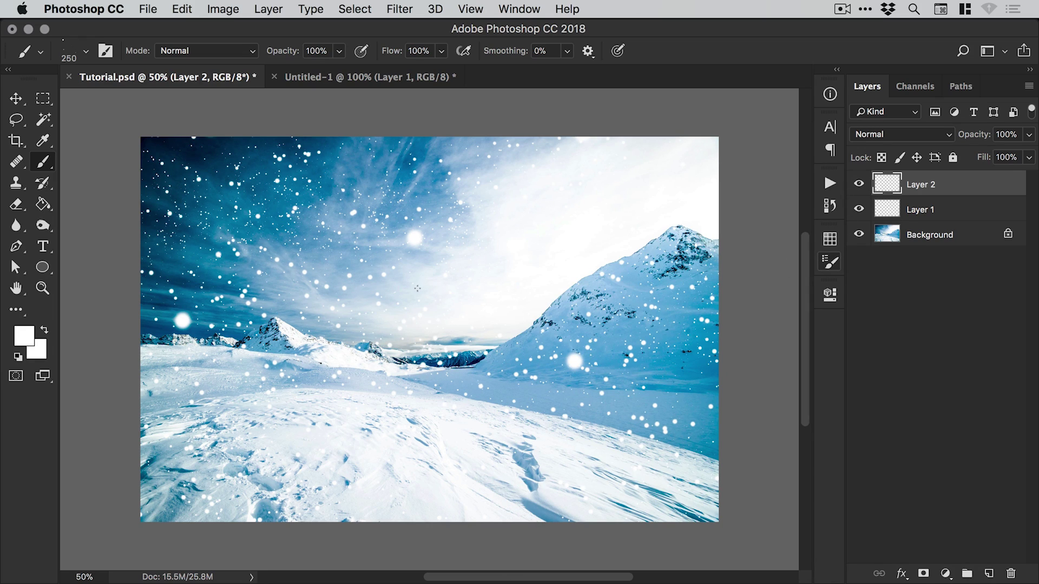
- Hide Layers 1 and 2, then paint dense white snow on a new layer above Background
left_click(859, 184)
left_click(859, 209)
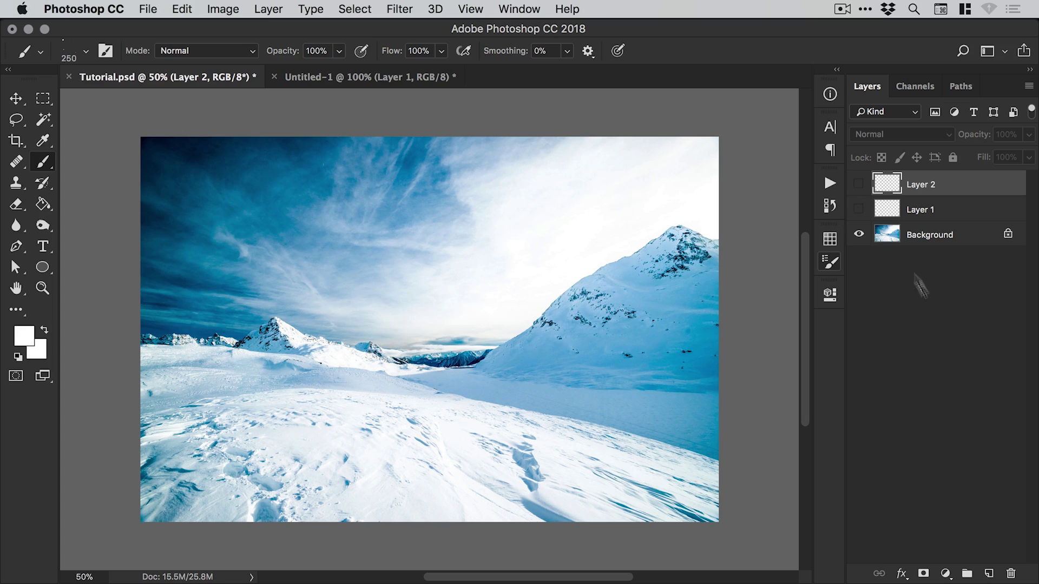
left_click(942, 242)
left_click(988, 574)
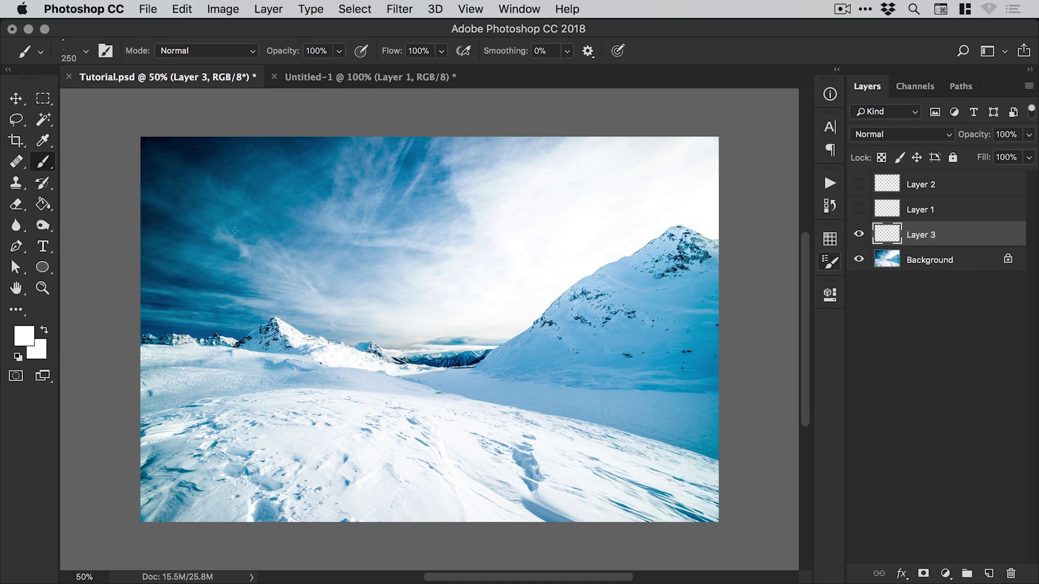
mouse_move(218, 207)
left_mouse_down()
mouse_move(303, 206)
mouse_move(487, 270)
mouse_move(666, 281)
mouse_move(579, 368)
mouse_move(304, 362)
mouse_move(222, 227)
mouse_move(163, 238)
mouse_move(433, 357)
mouse_move(628, 412)
mouse_move(417, 187)
mouse_move(162, 217)
mouse_move(200, 401)
left_mouse_up()
left_click_drag(327, 335, 393, 255)
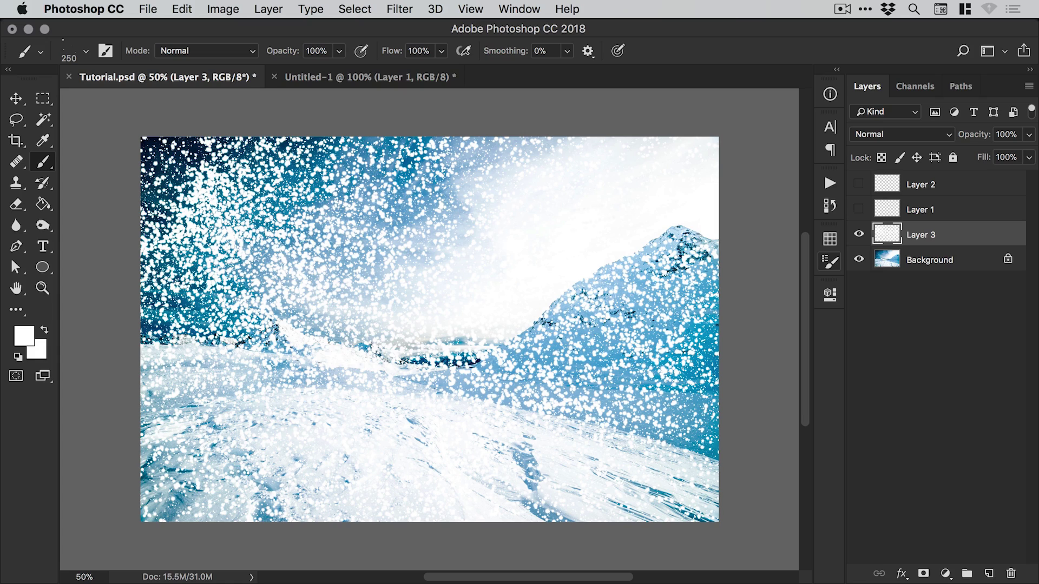
- Hide the new Layer 3 snow, show Layers 1 and 2 again, and switch to the Move tool
left_click(859, 233)
left_click_drag(859, 210, 861, 197)
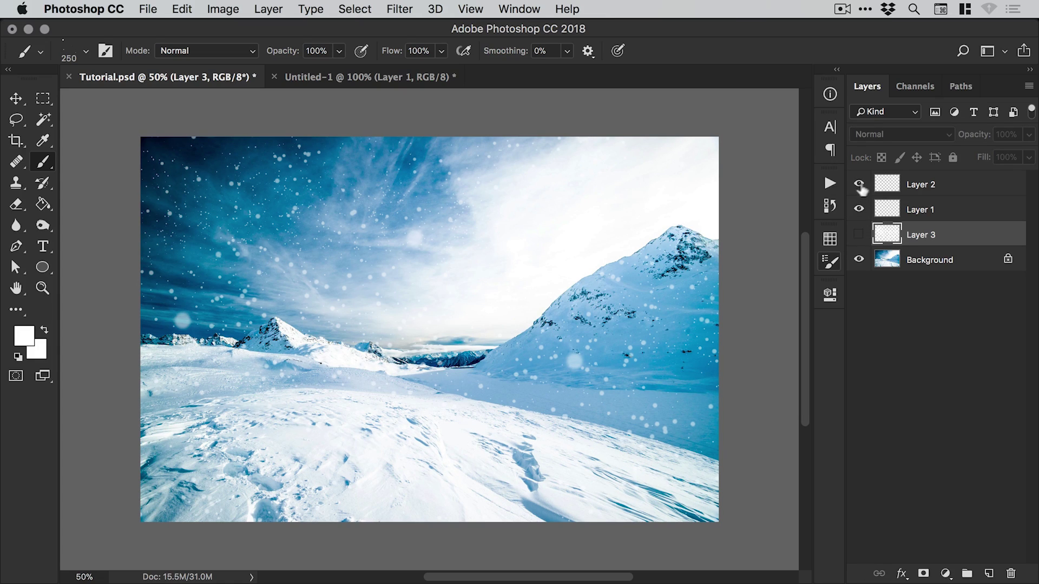
key("v")
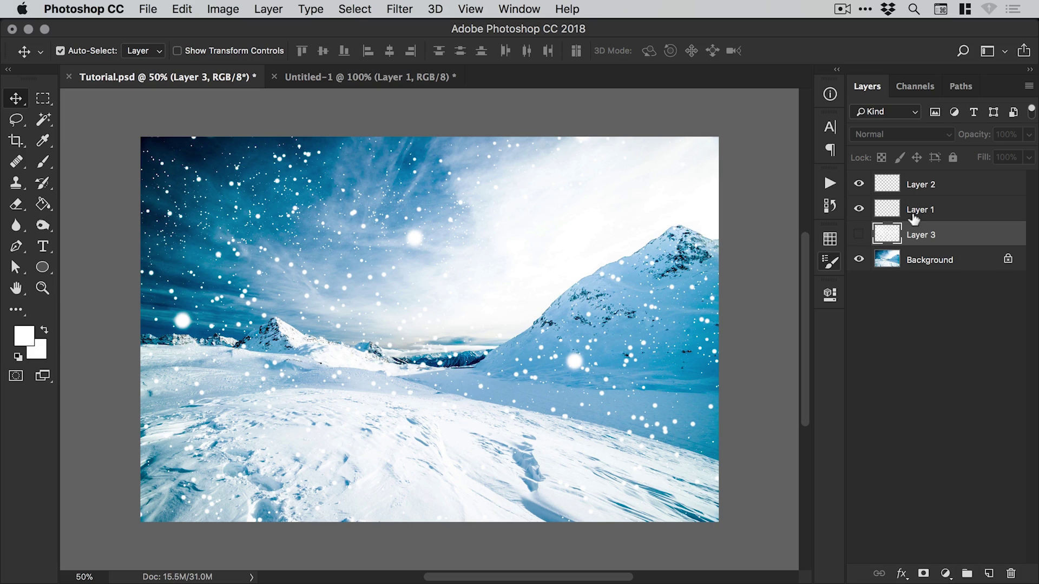
- Apply a strong Gaussian Blur to the Layer 1 snow, comparing before and after
left_click(859, 210)
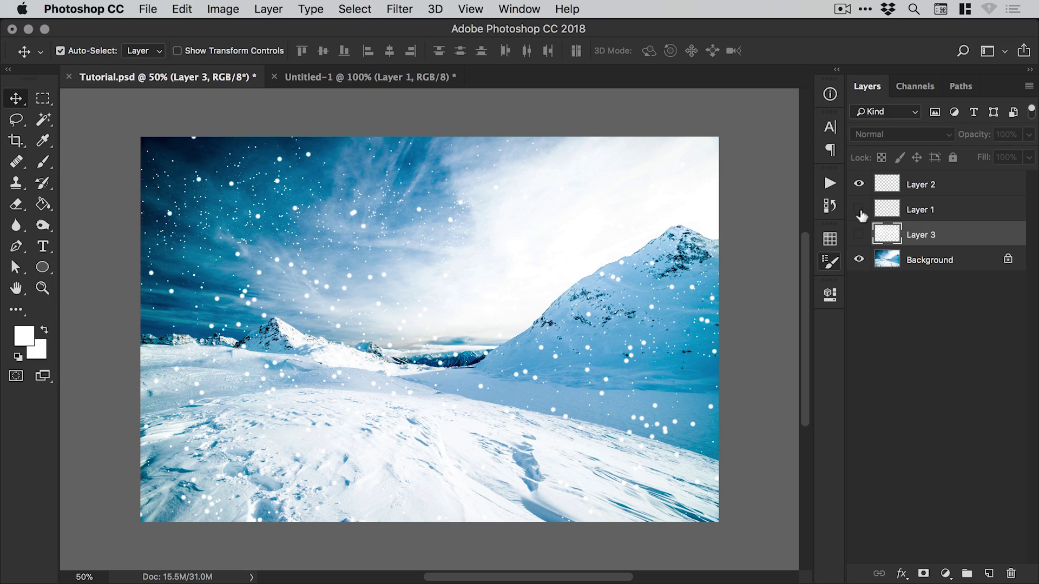
left_click(859, 209)
left_click(915, 211)
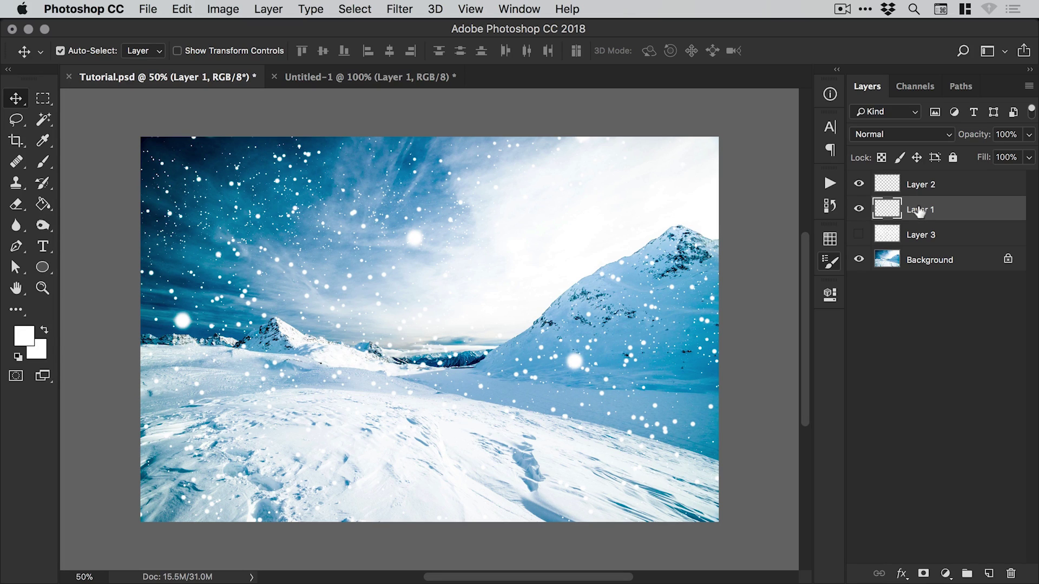
left_click(400, 9)
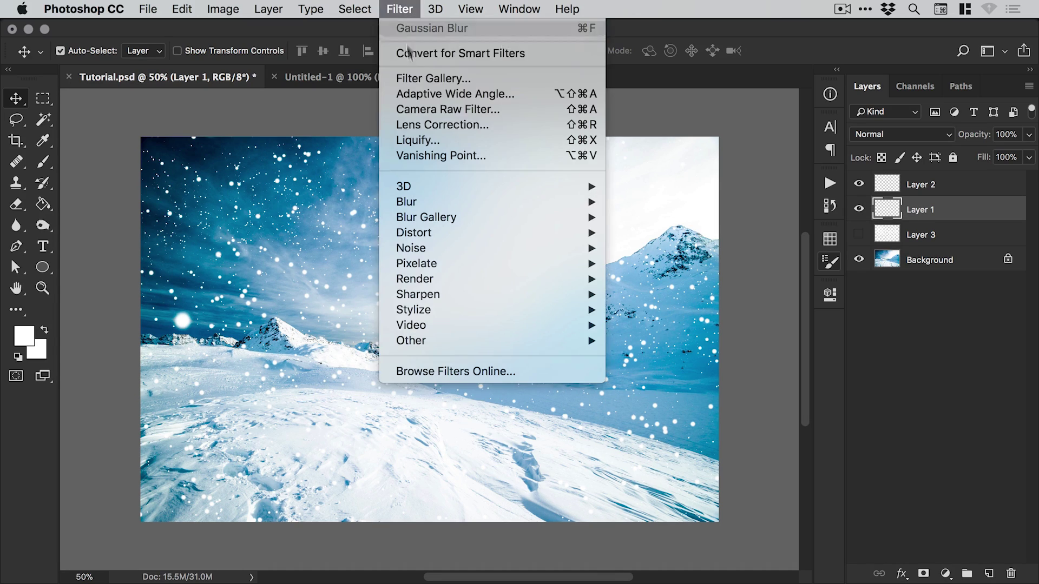
mouse_move(420, 201)
left_click(671, 264)
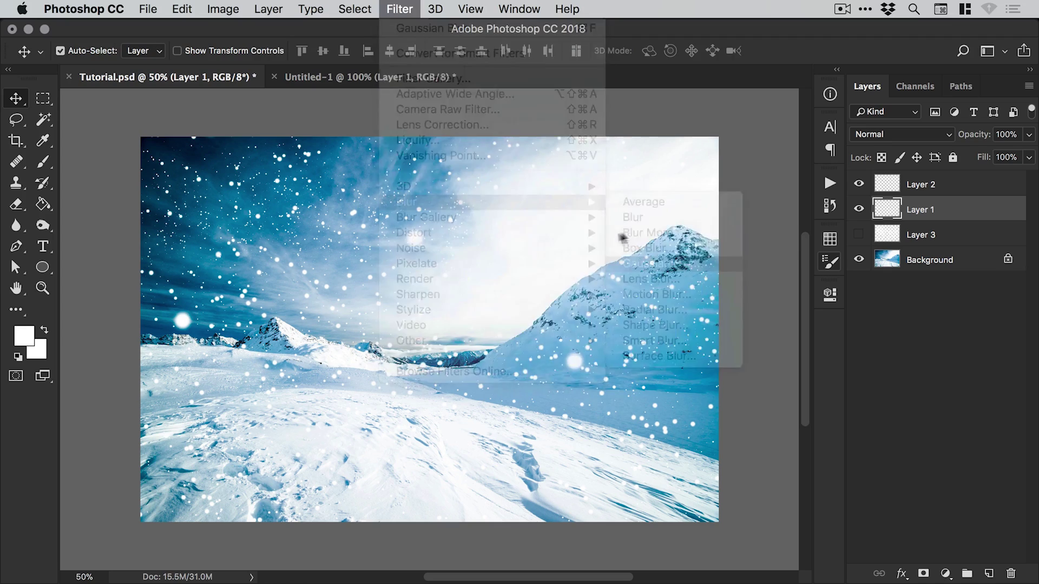
left_click_drag(577, 363, 607, 353)
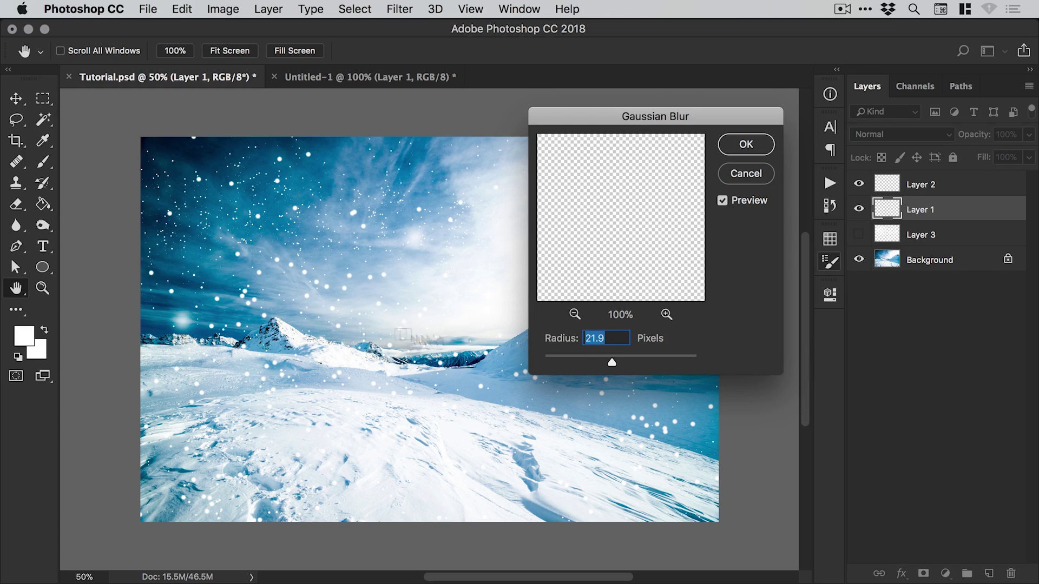
left_click(746, 144)
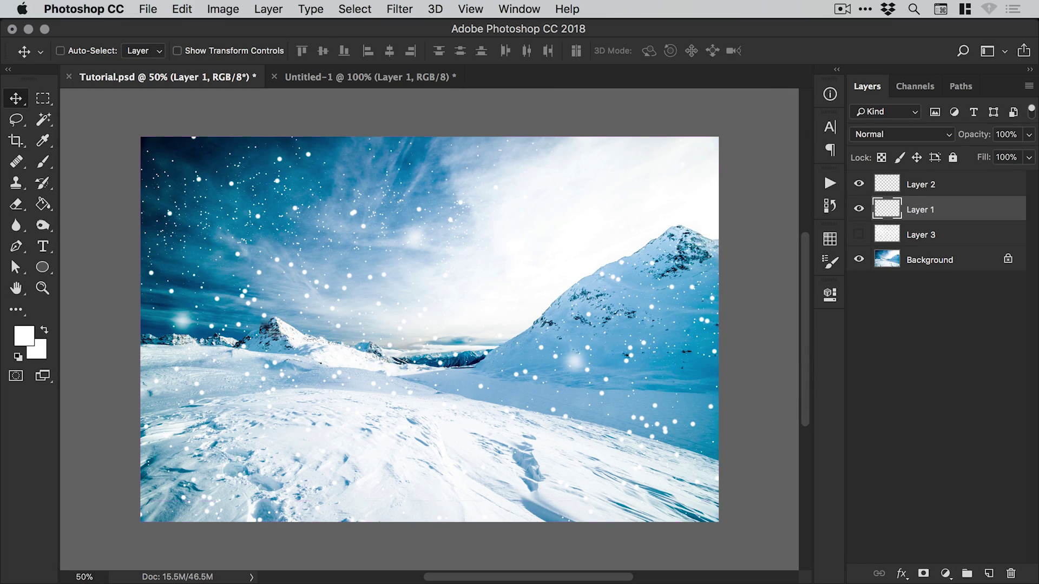
key("super+z")
key("super+z")
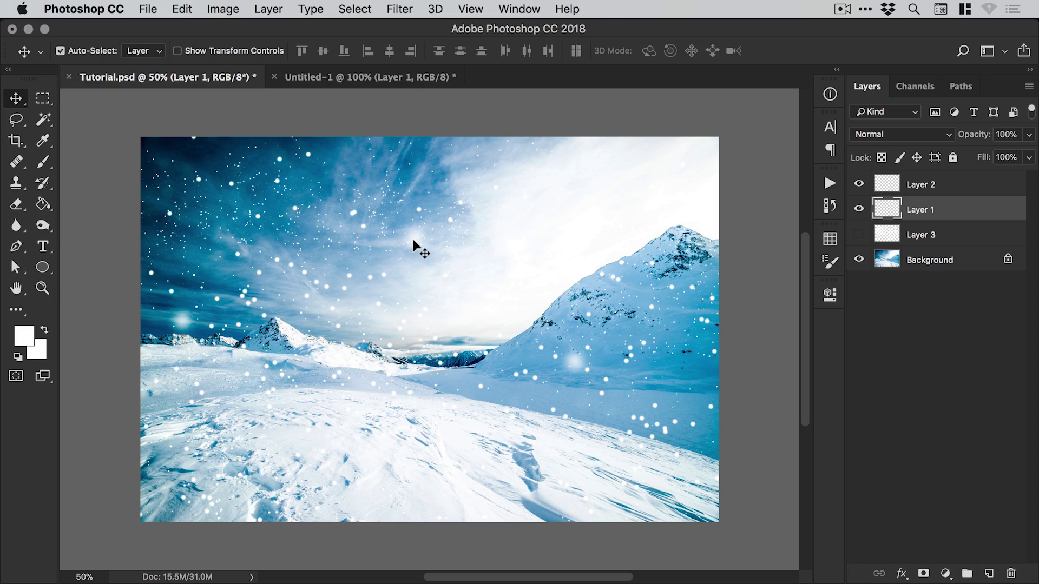
key("super")
key("super+z")
key("super+z")
- Apply a 4-pixel Gaussian Blur to the Layer 2 snow with preview on
left_click(924, 187)
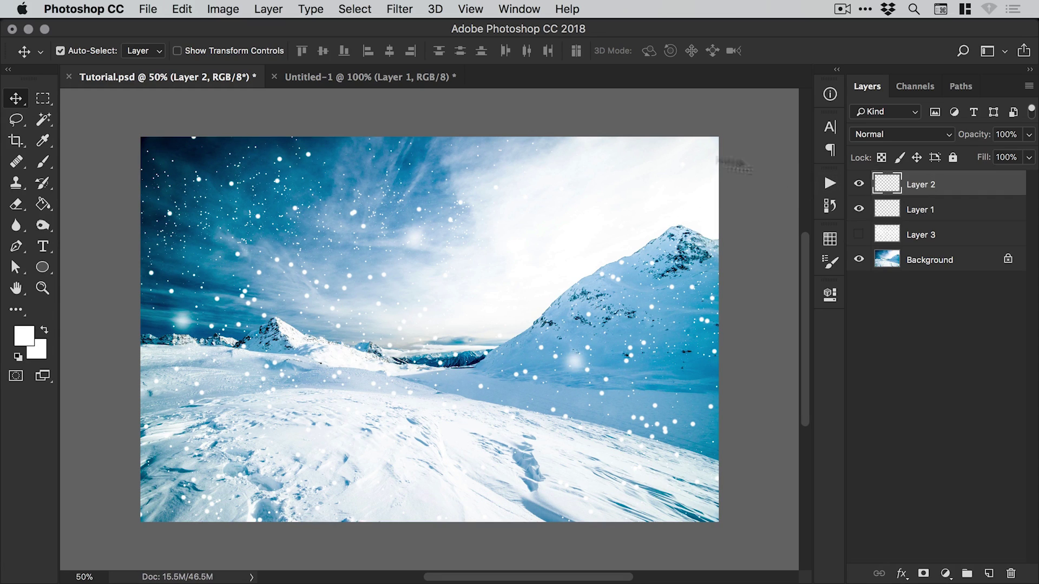
left_click(395, 10)
mouse_move(467, 206)
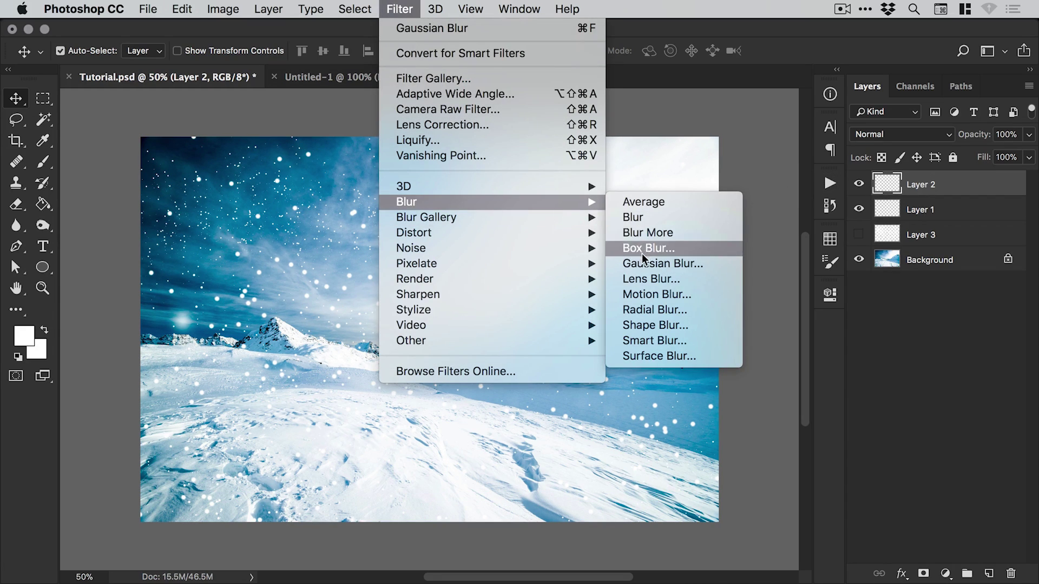
left_click(639, 261)
type("2")
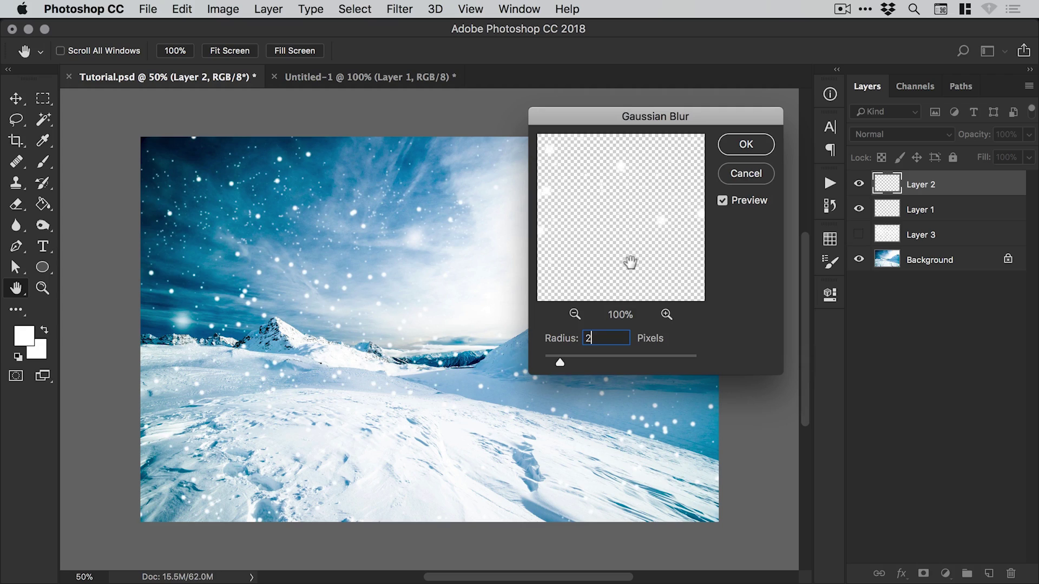
key("BackSpace")
type("4")
left_click(740, 205)
left_click(745, 145)
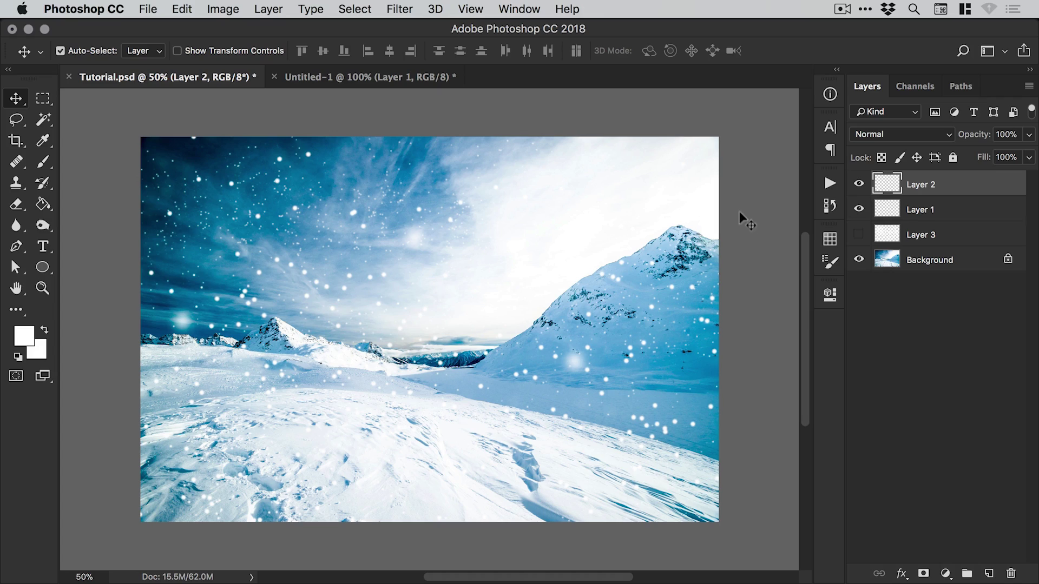